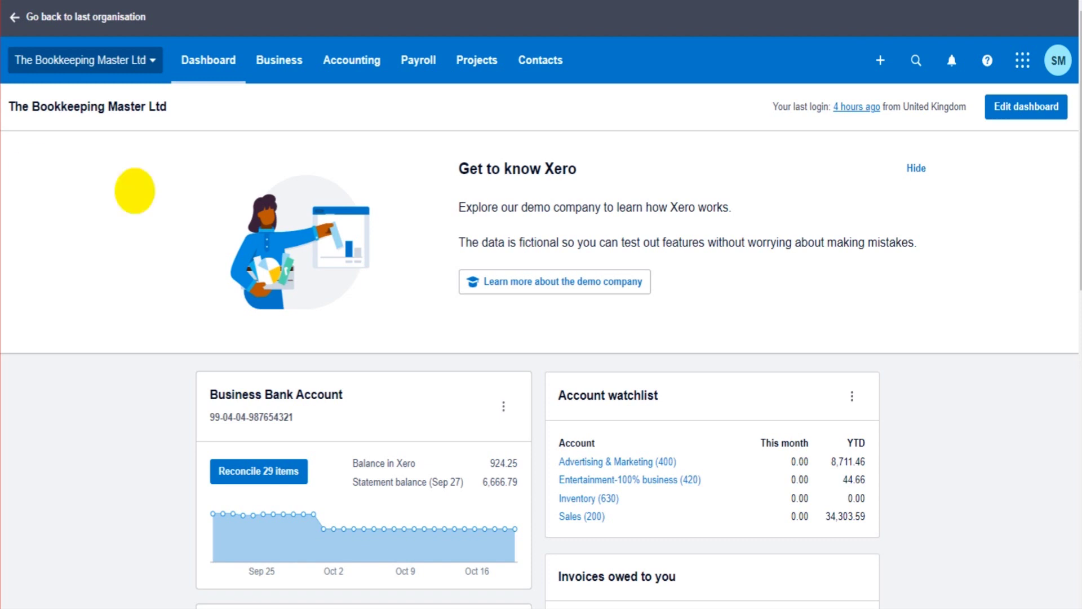
- Open the All contacts list and scroll through the customers and suppliers with amounts owed
{"action": "left_click", "coordinate": [535, 66]}
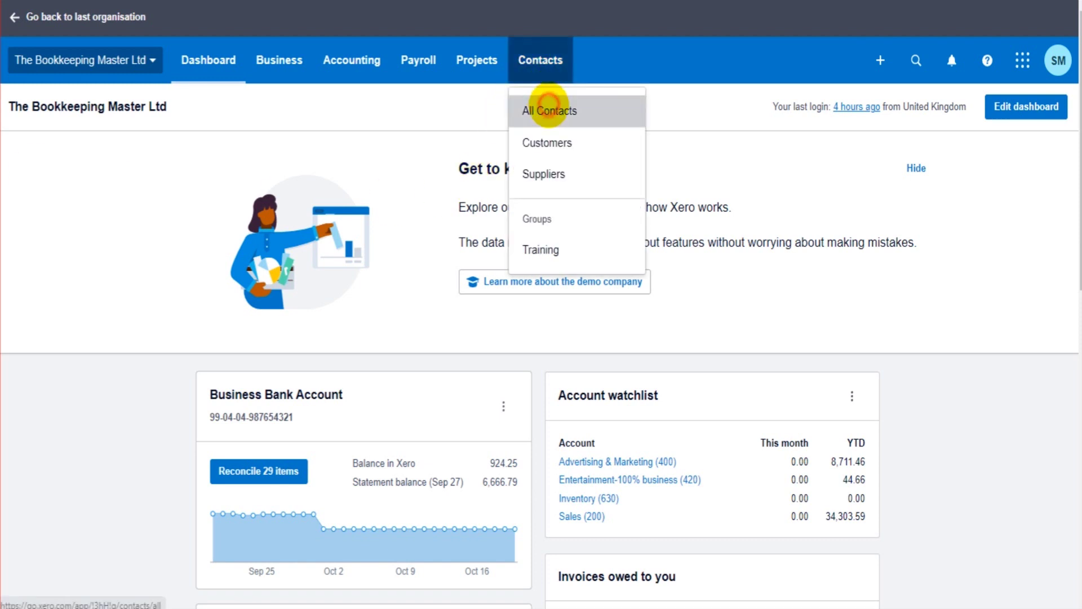
{"action": "left_click", "coordinate": [548, 107]}
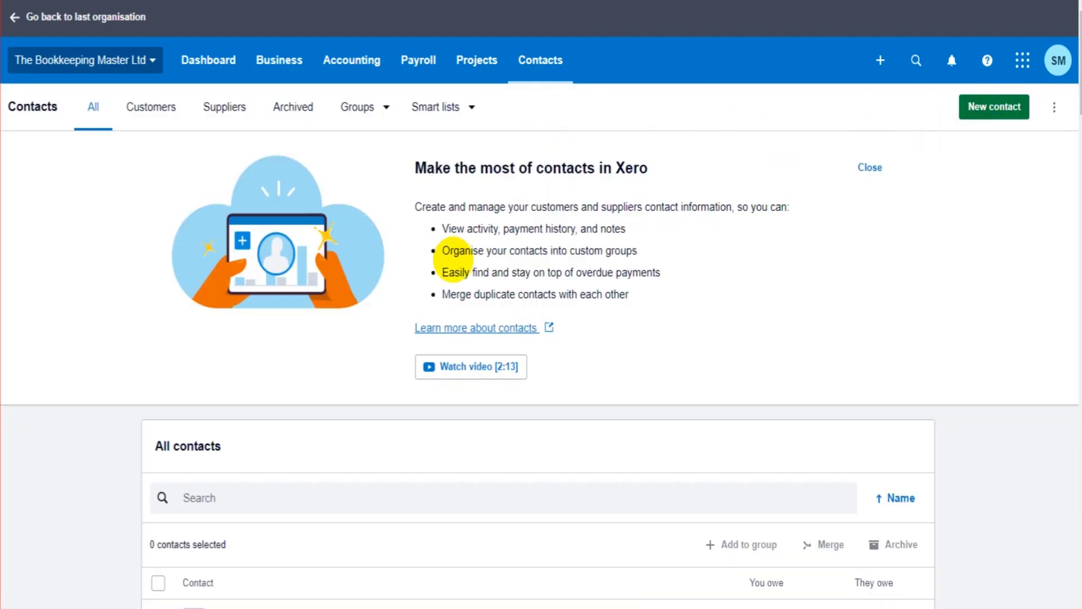
{"action": "scroll", "coordinate": [493, 260], "scroll_direction": "down", "scroll_amount": 10}
{"action": "scroll", "coordinate": [496, 260], "scroll_direction": "down", "scroll_amount": 15}
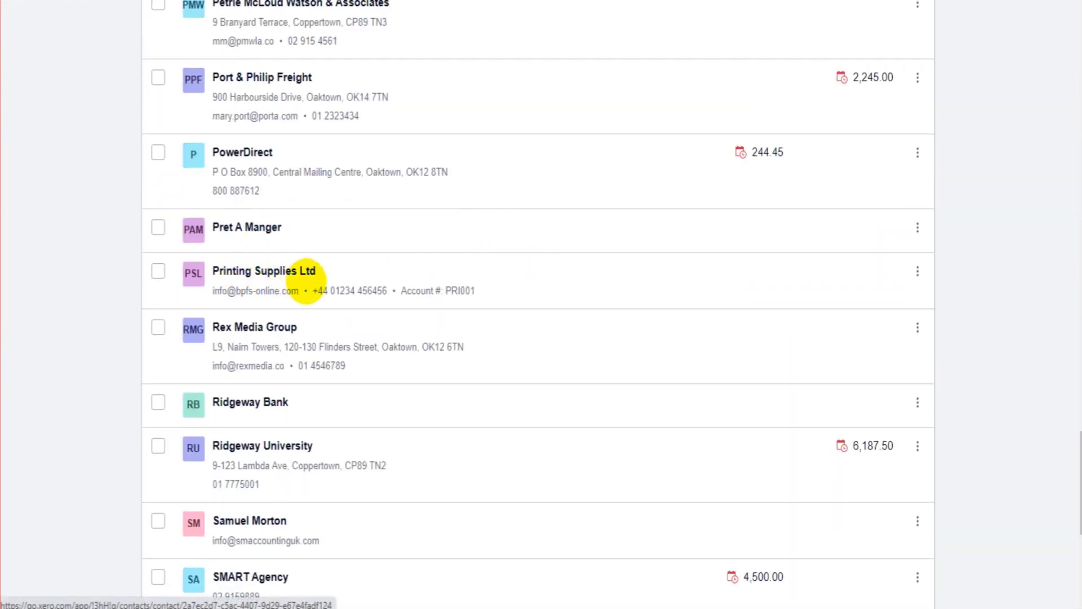
{"action": "scroll", "coordinate": [515, 333], "scroll_direction": "up", "scroll_amount": 15}
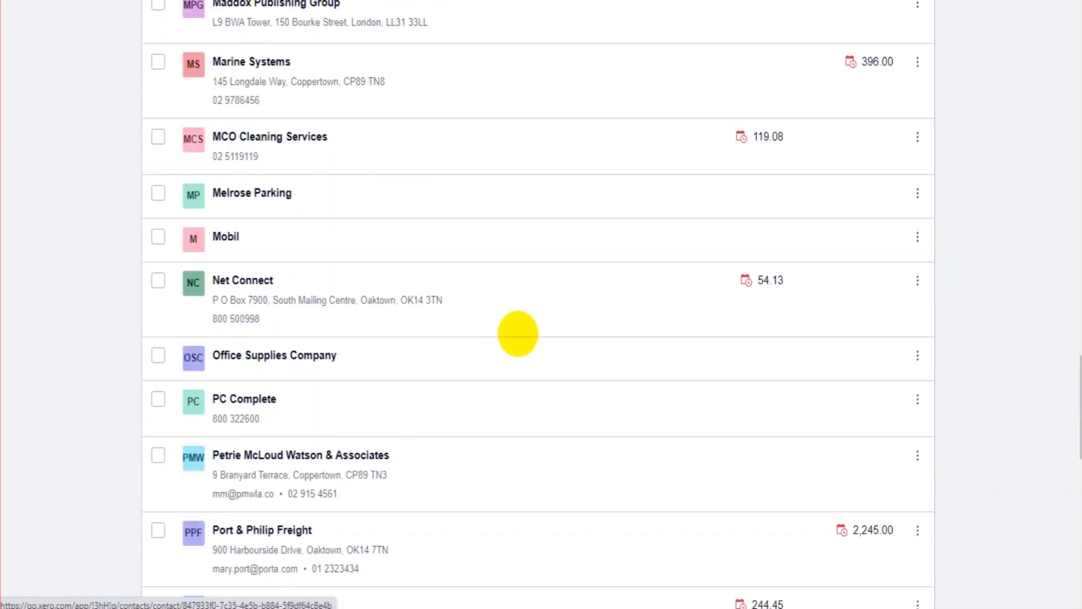
{"action": "scroll", "coordinate": [514, 340], "scroll_direction": "up", "scroll_amount": 12}
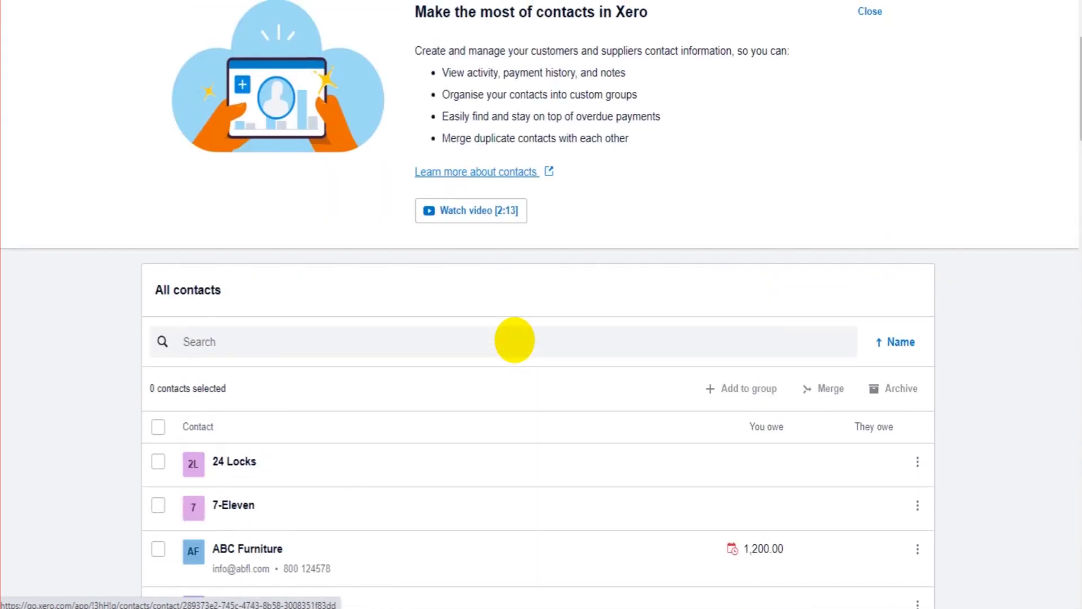
{"action": "left_click", "coordinate": [280, 343]}
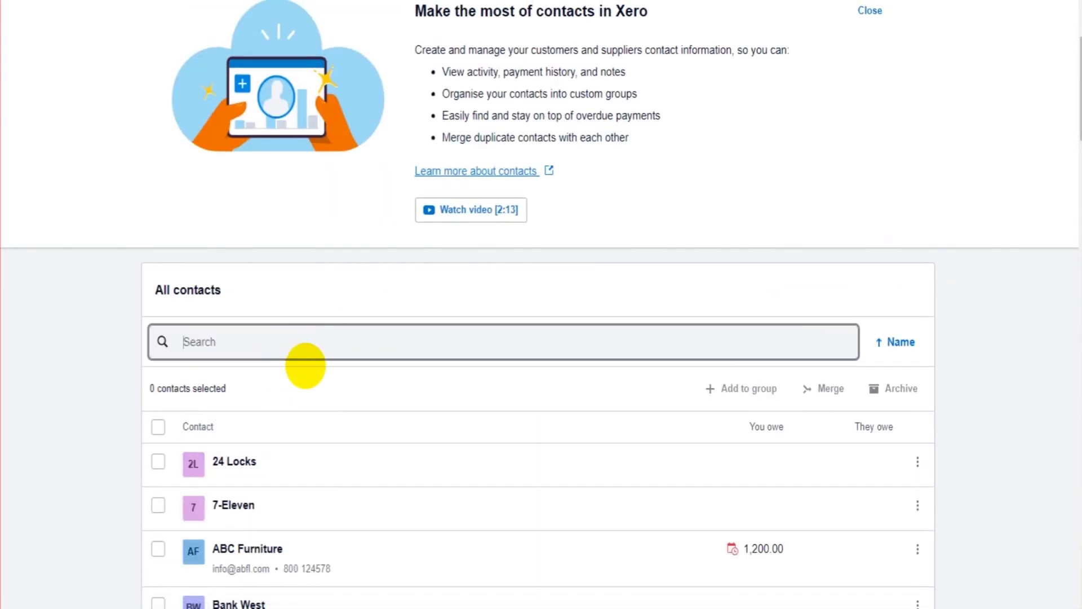
{"action": "scroll", "coordinate": [316, 327], "scroll_direction": "down", "scroll_amount": 15}
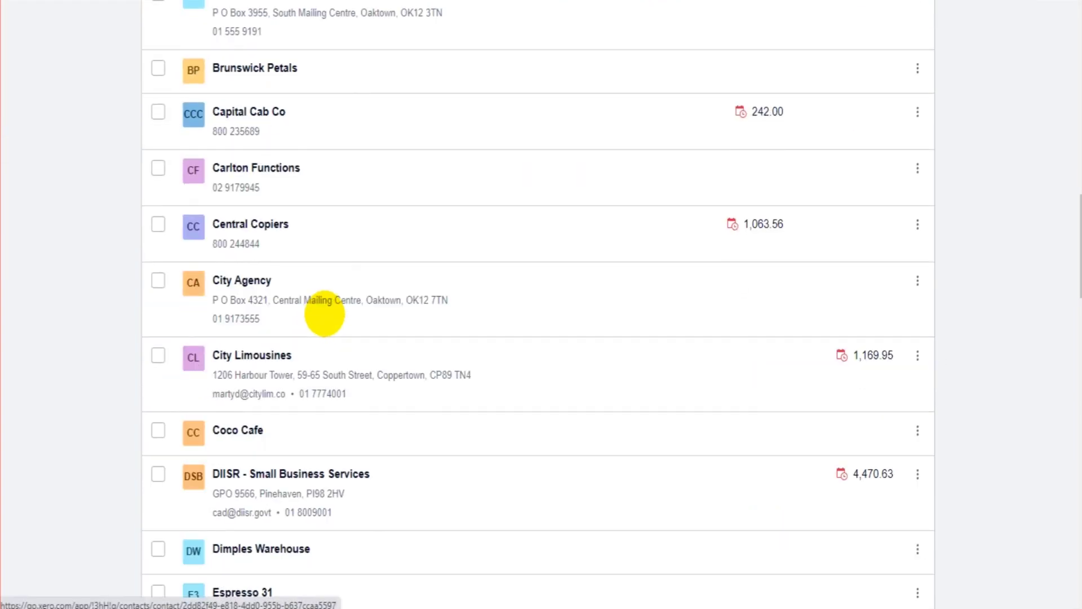
{"action": "scroll", "coordinate": [325, 313], "scroll_direction": "down", "scroll_amount": 20}
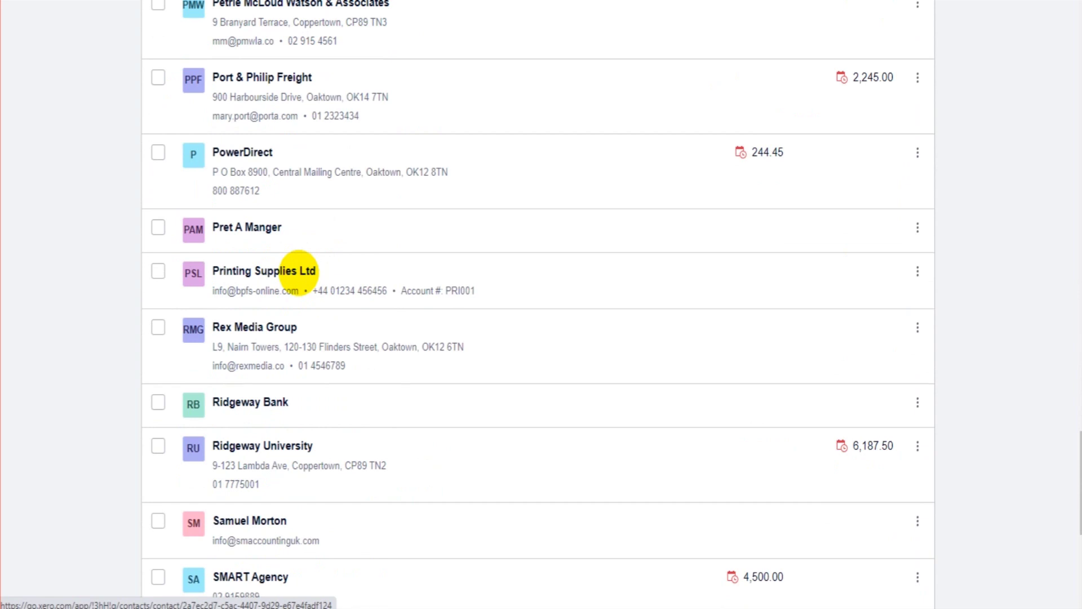
{"action": "scroll", "coordinate": [304, 289], "scroll_direction": "up", "scroll_amount": 20}
{"action": "scroll", "coordinate": [303, 304], "scroll_direction": "up", "scroll_amount": 10}
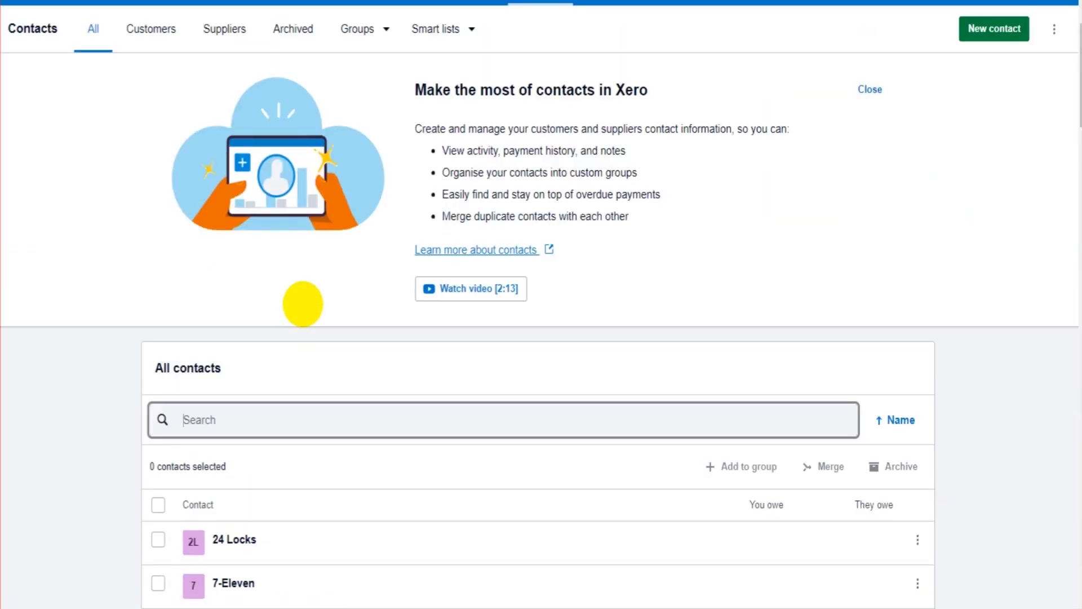
{"action": "left_click", "coordinate": [234, 428]}
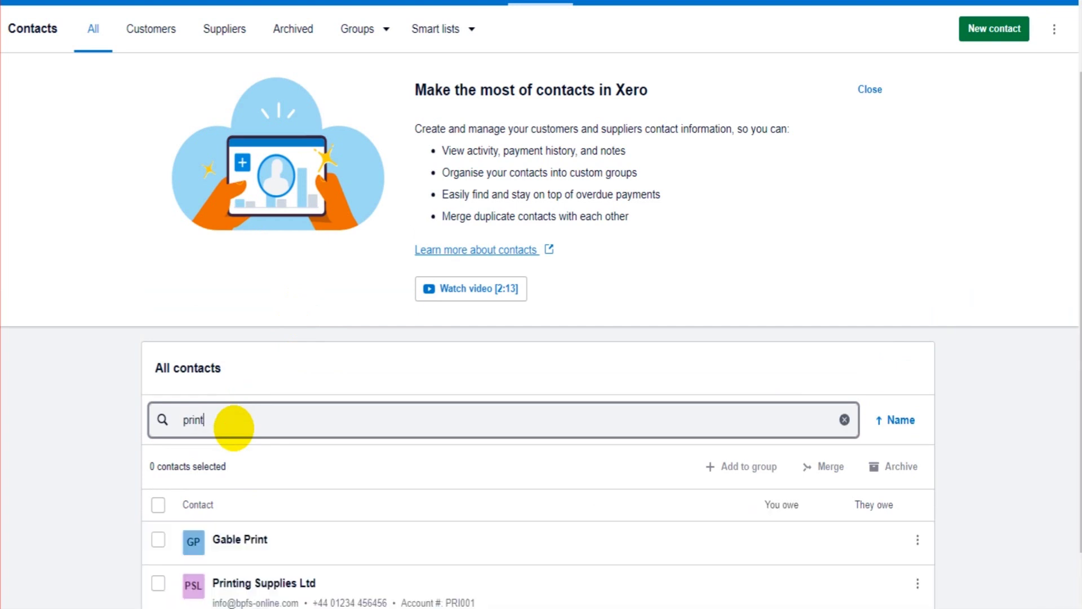
{"action": "scroll", "coordinate": [233, 428], "scroll_direction": "down", "scroll_amount": 2}
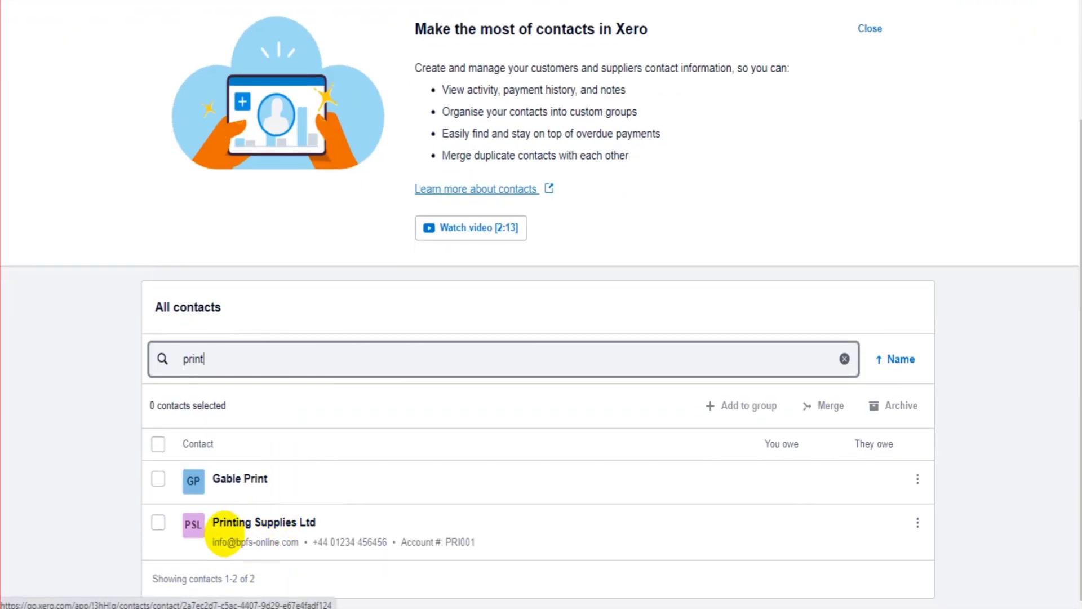
{"action": "left_click", "coordinate": [229, 364]}
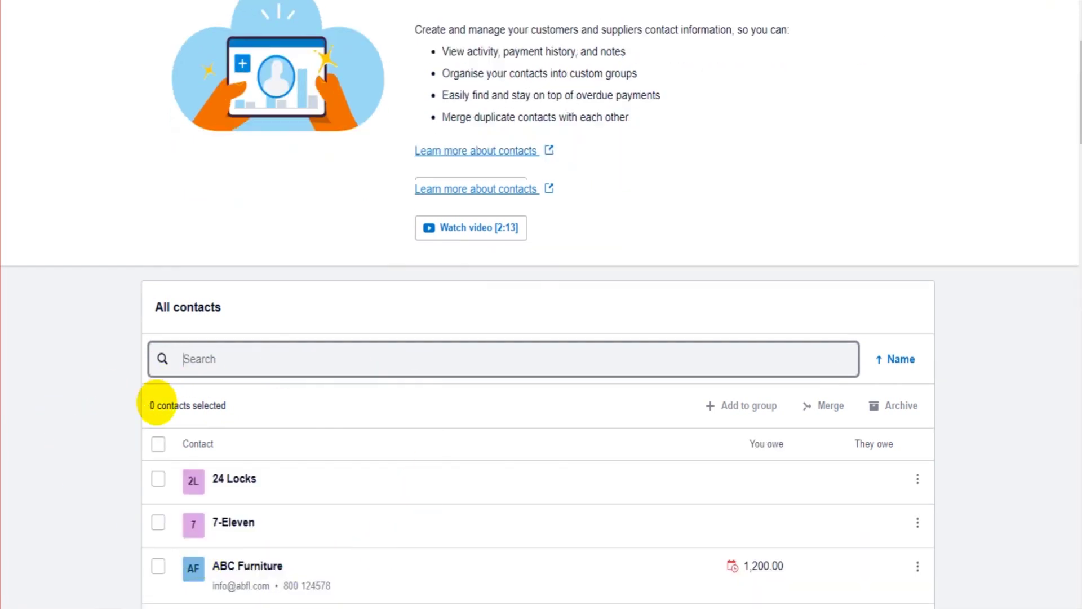
{"action": "scroll", "coordinate": [149, 338], "scroll_direction": "down", "scroll_amount": 5}
- Flip the contacts sort to Z–A and back to A–Z, then sort by They owe
{"action": "scroll", "coordinate": [564, 254], "scroll_direction": "up", "scroll_amount": 3}
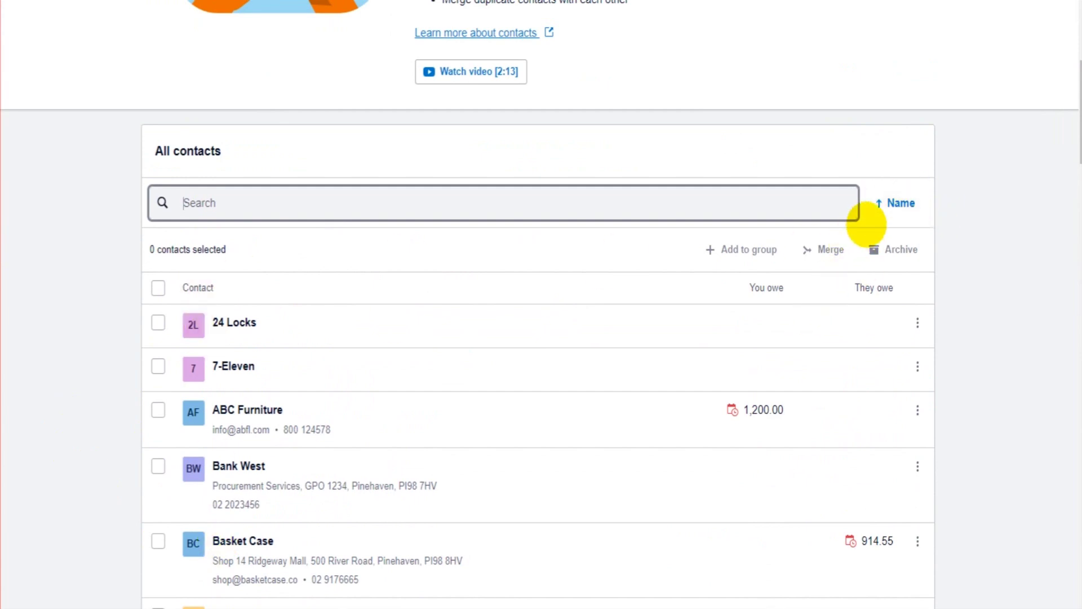
{"action": "left_click", "coordinate": [888, 204]}
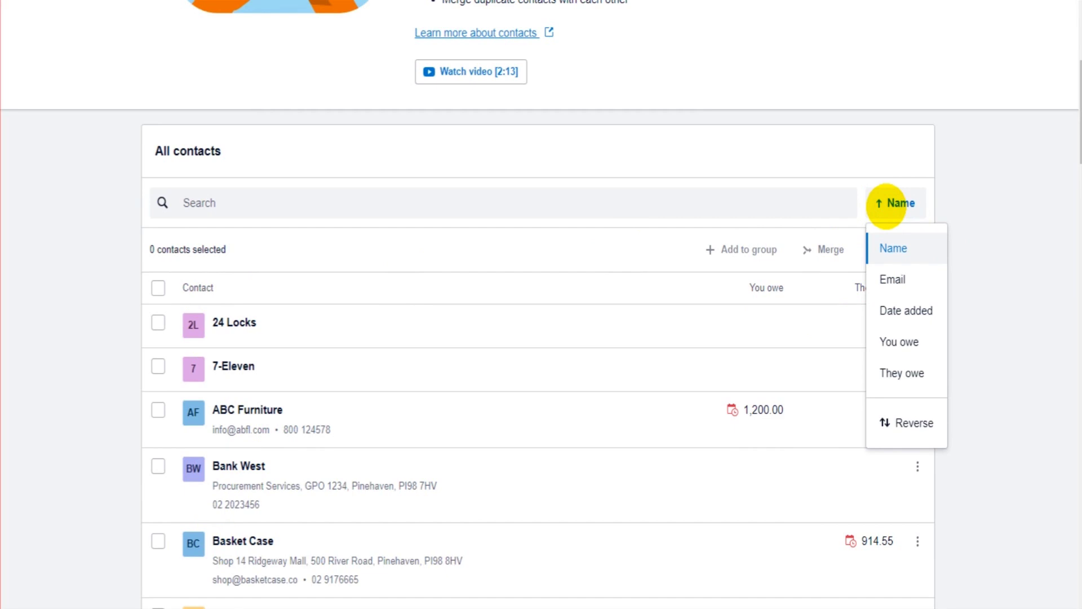
{"action": "left_click", "coordinate": [892, 420]}
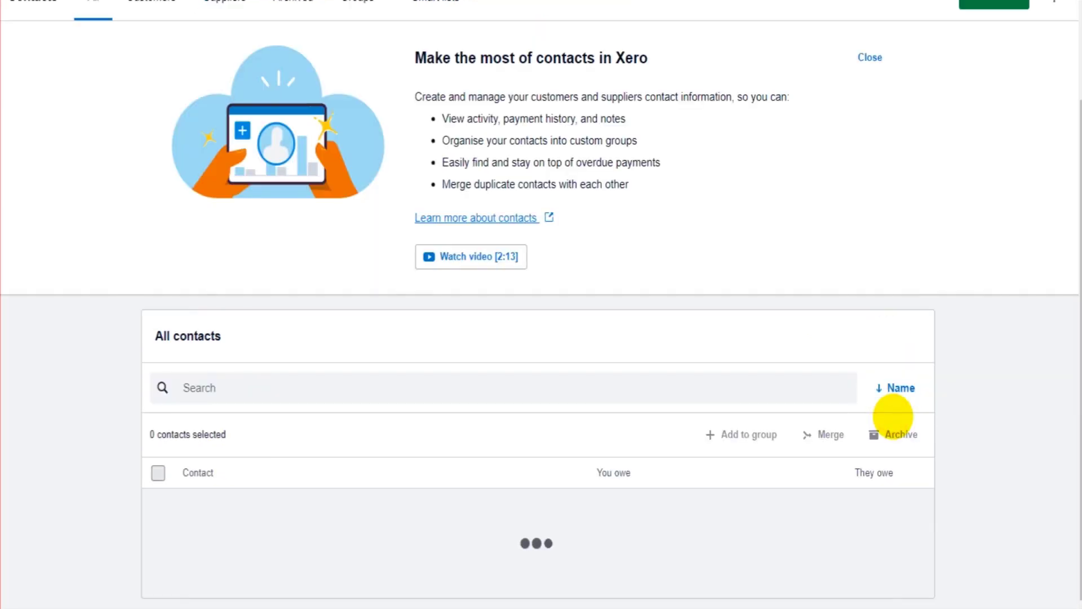
{"action": "scroll", "coordinate": [292, 287], "scroll_direction": "down", "scroll_amount": 1}
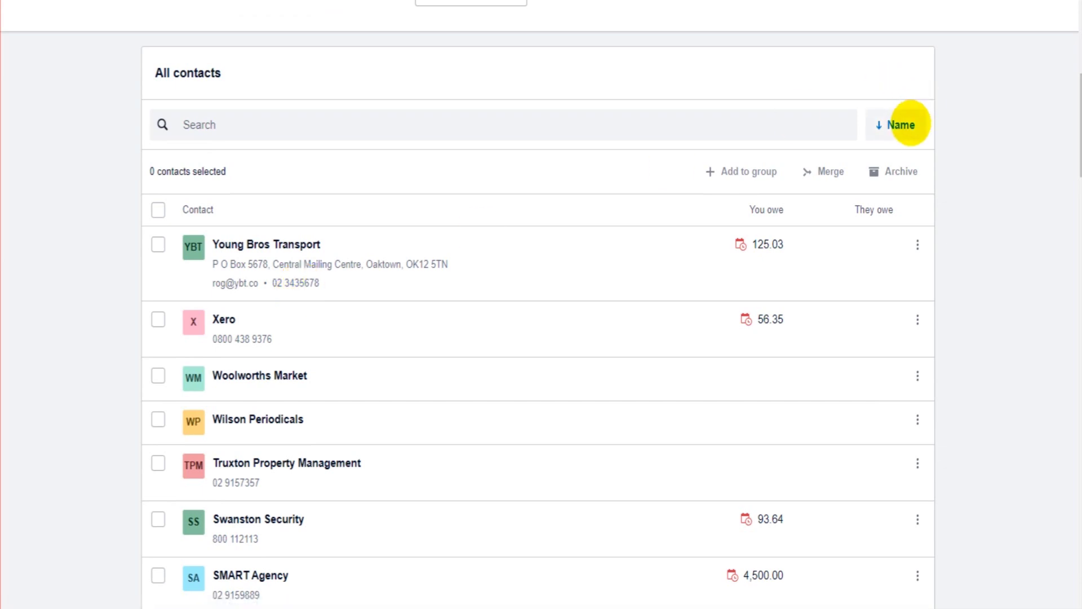
{"action": "left_click", "coordinate": [907, 123]}
{"action": "left_click", "coordinate": [905, 343]}
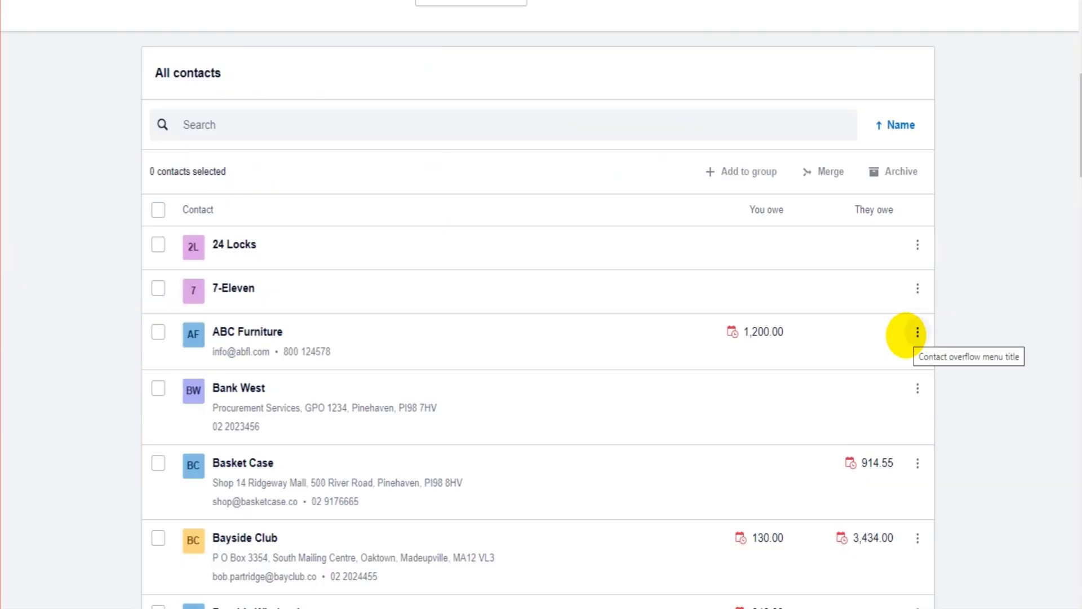
{"action": "left_click", "coordinate": [901, 123]}
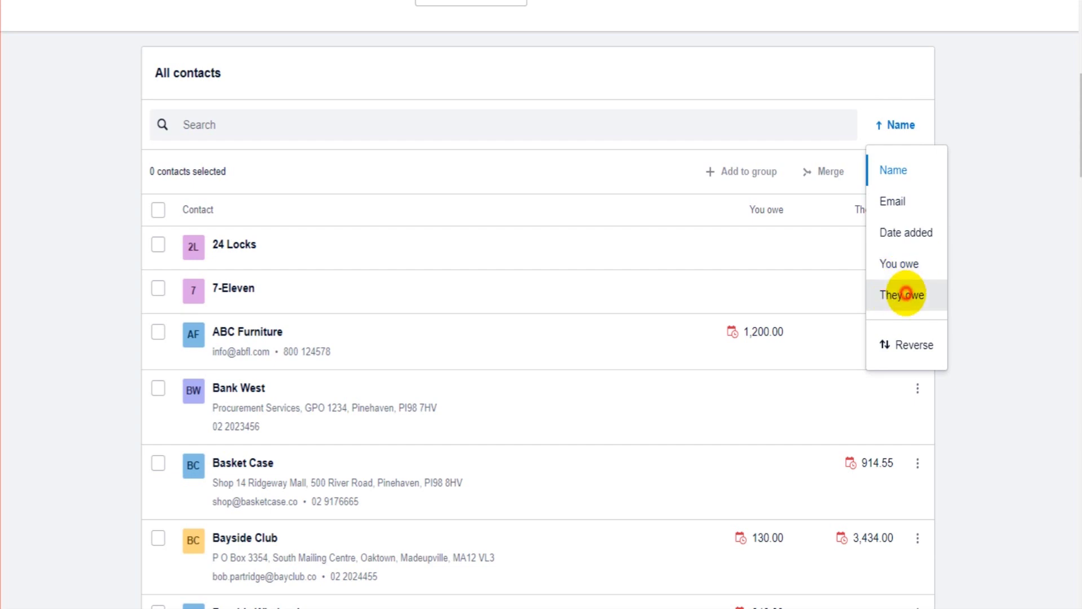
{"action": "left_click", "coordinate": [905, 294]}
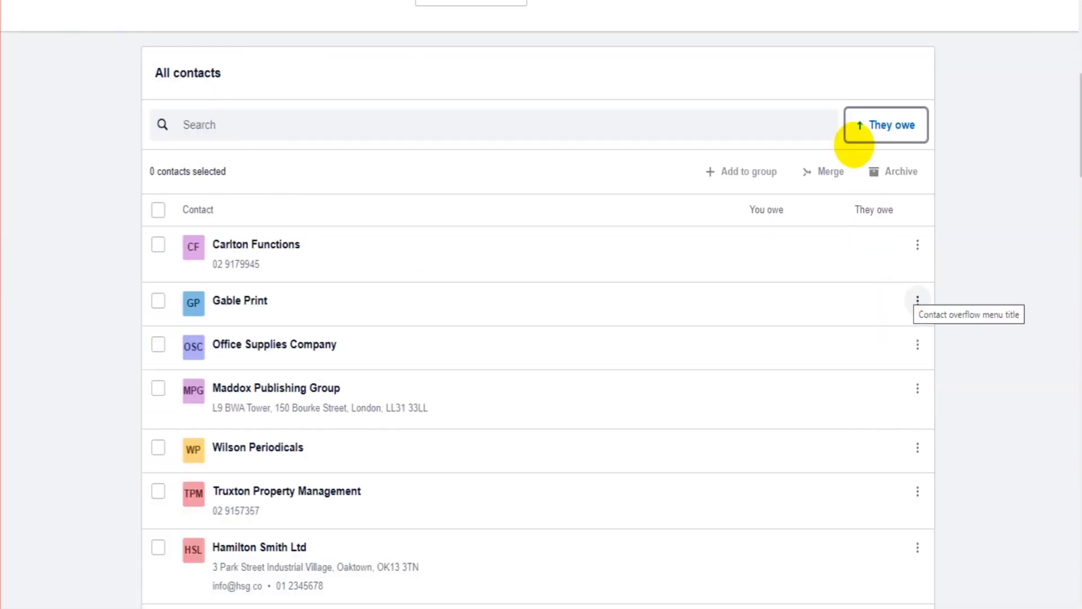
- Reverse the They owe sort to list the largest amounts owed first, and scroll through them
{"action": "left_click", "coordinate": [885, 123]}
{"action": "left_click", "coordinate": [885, 344]}
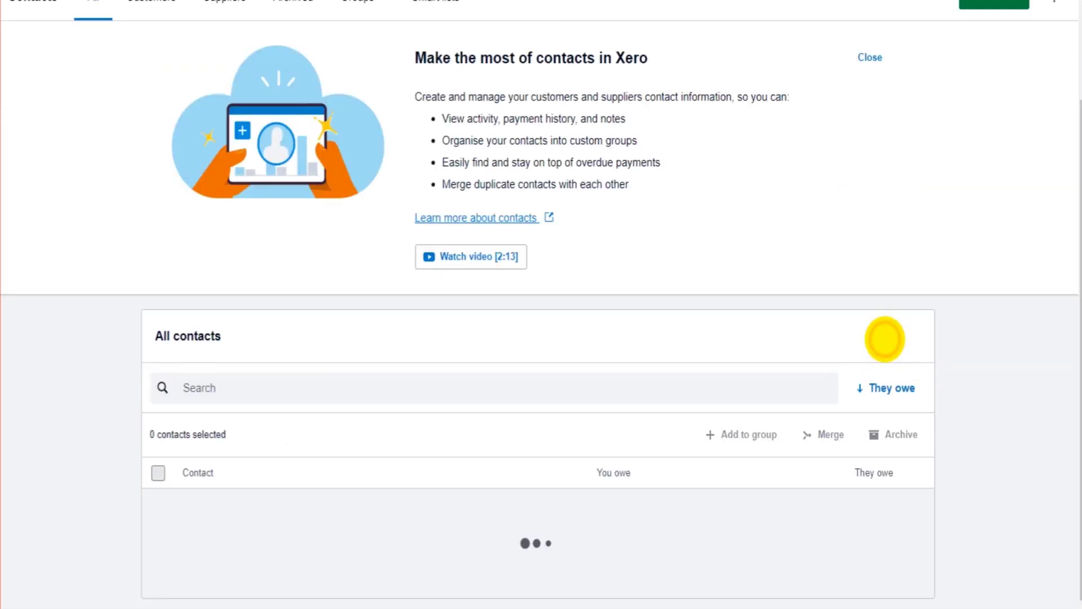
{"action": "scroll", "coordinate": [885, 339], "scroll_direction": "down", "scroll_amount": 5}
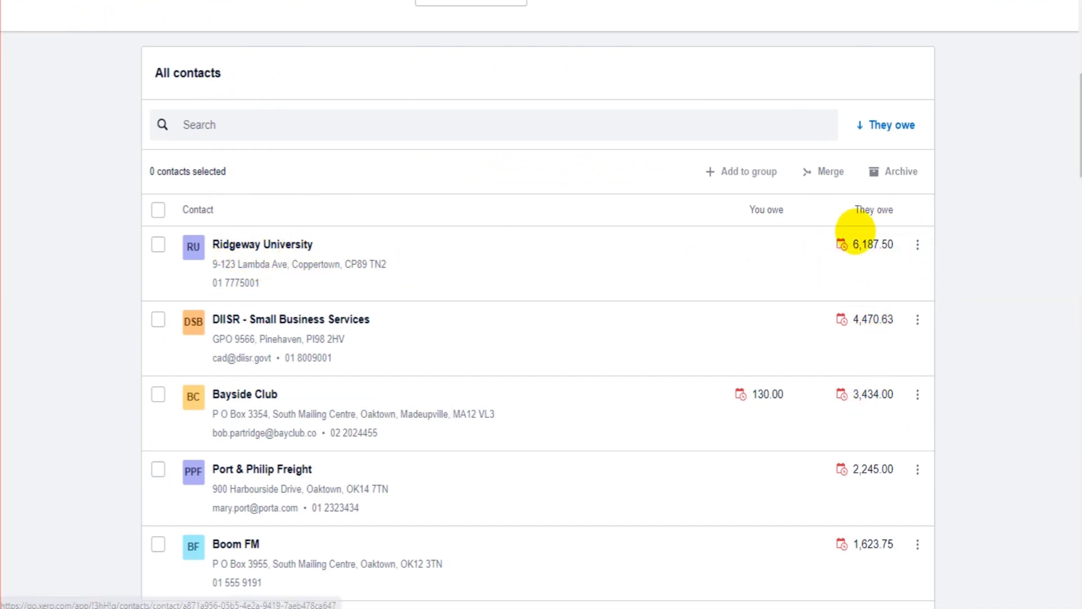
{"action": "scroll", "coordinate": [226, 243], "scroll_direction": "down", "scroll_amount": 2}
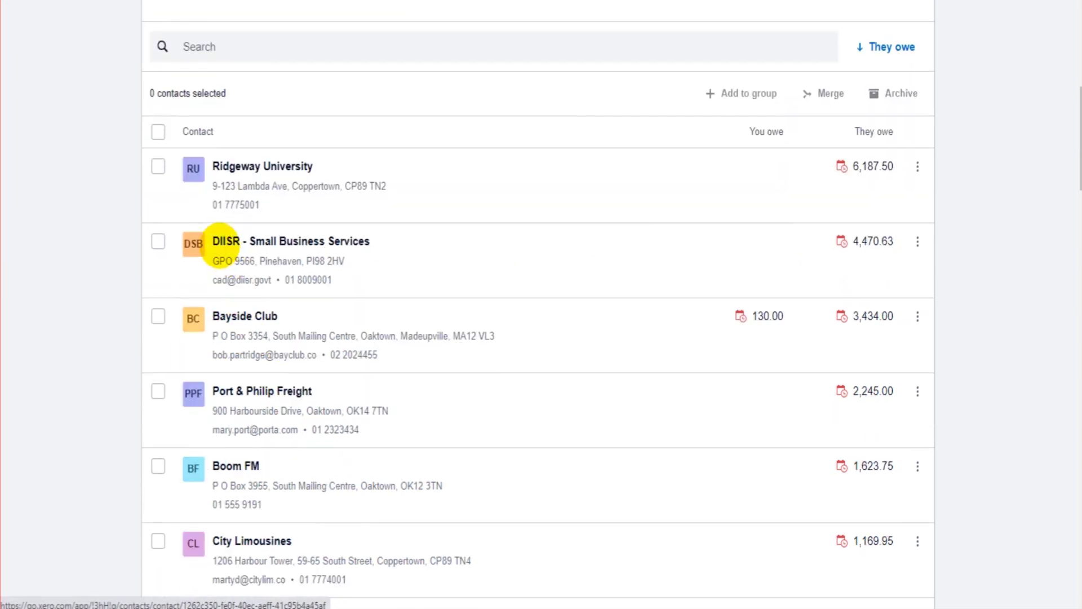
{"action": "scroll", "coordinate": [290, 273], "scroll_direction": "down", "scroll_amount": 2}
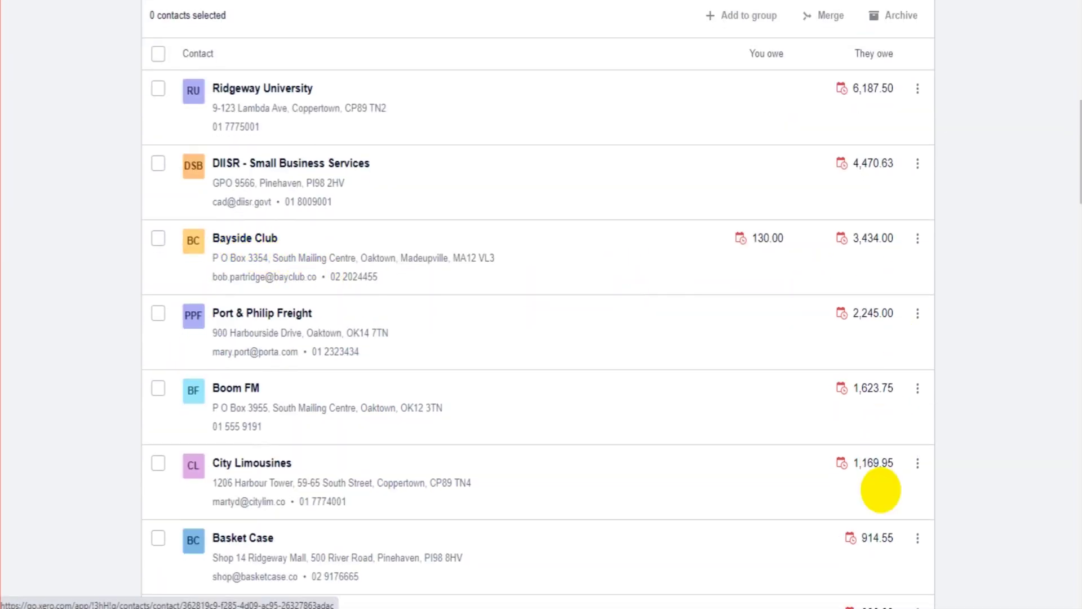
{"action": "scroll", "coordinate": [879, 263], "scroll_direction": "down", "scroll_amount": 6}
{"action": "scroll", "coordinate": [867, 346], "scroll_direction": "up", "scroll_amount": 14}
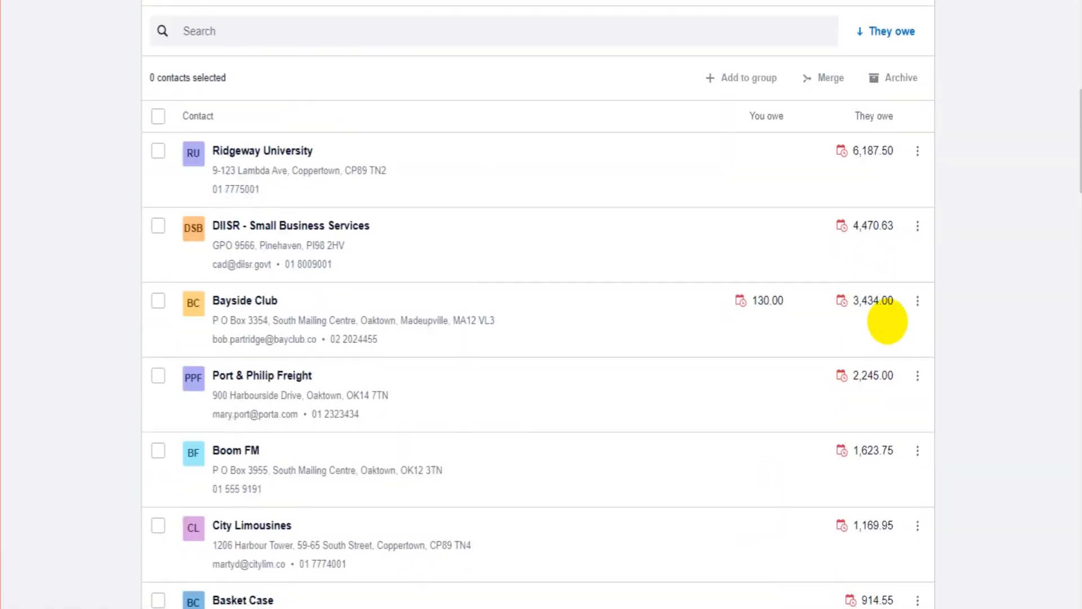
- Sort contacts by Name and reverse the order so Young Bros Transport comes first
{"action": "left_click", "coordinate": [898, 279]}
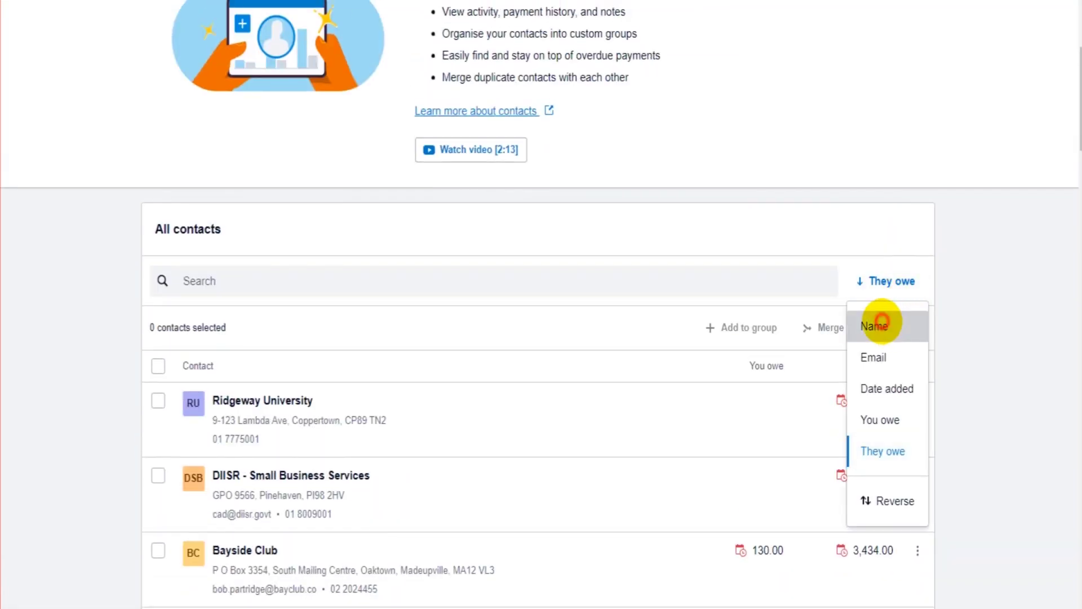
{"action": "left_click", "coordinate": [882, 322]}
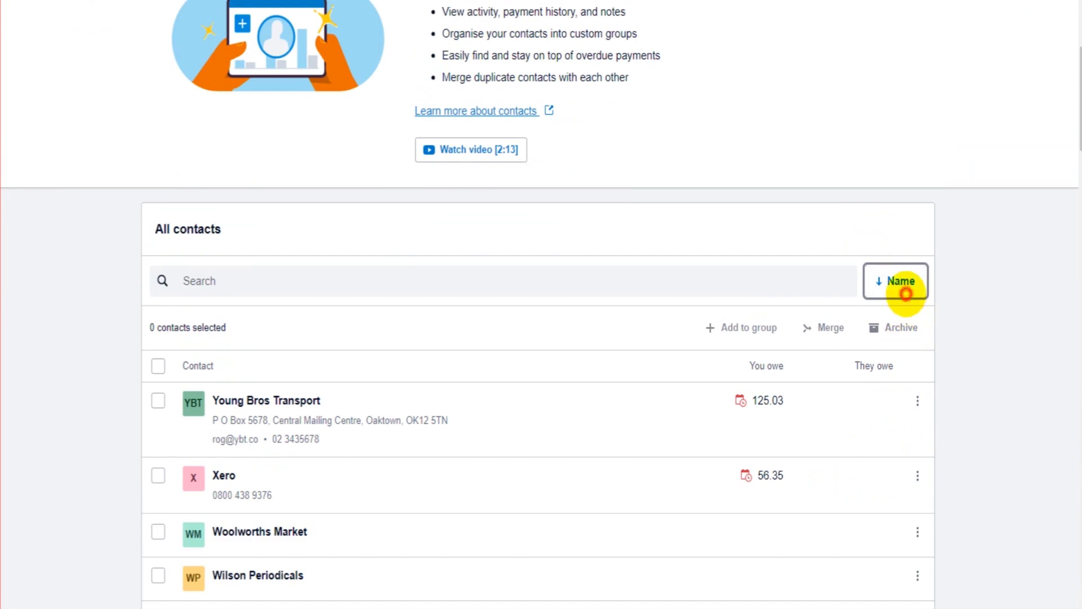
{"action": "left_click", "coordinate": [900, 283]}
{"action": "left_click", "coordinate": [905, 496]}
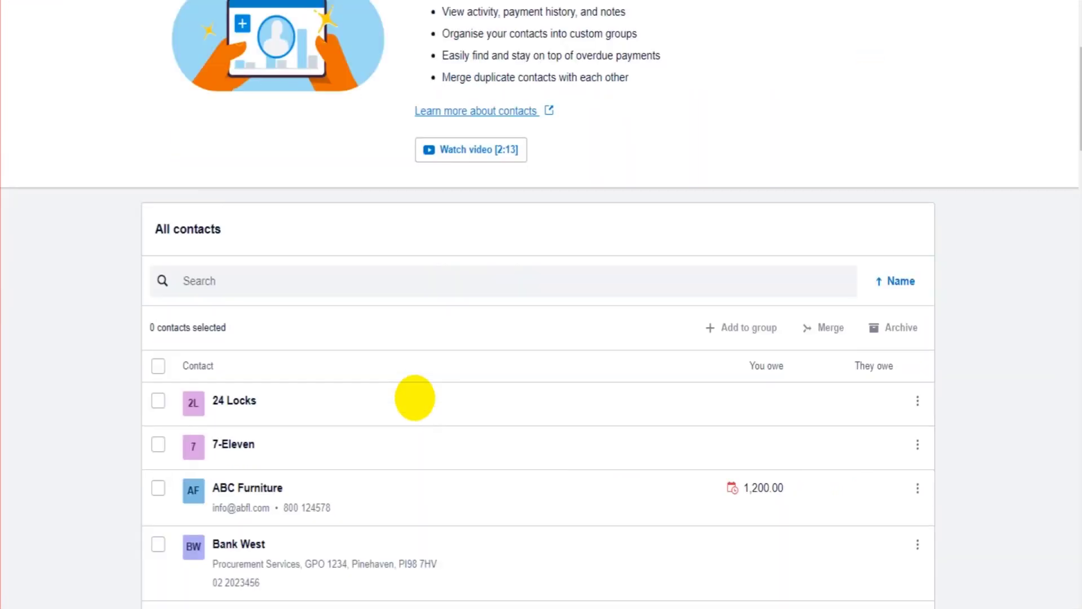
- Search the contacts for 'print' and open Printing Supplies Ltd
{"action": "left_click", "coordinate": [294, 283]}
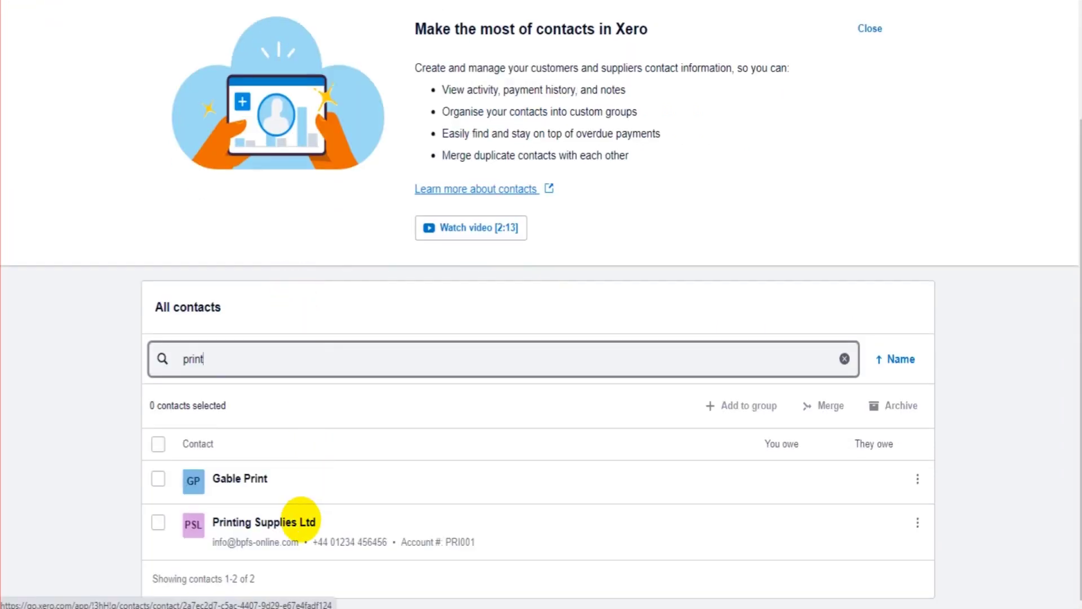
{"action": "left_click", "coordinate": [301, 521]}
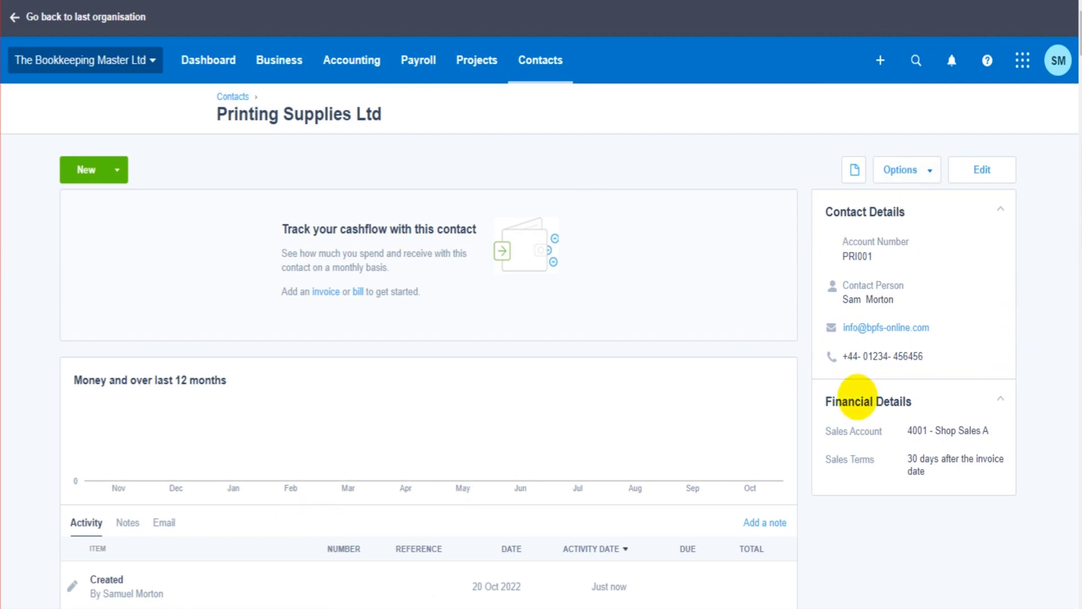
{"action": "scroll", "coordinate": [869, 406], "scroll_direction": "down", "scroll_amount": 1}
{"action": "scroll", "coordinate": [869, 406], "scroll_direction": "down", "scroll_amount": 1}
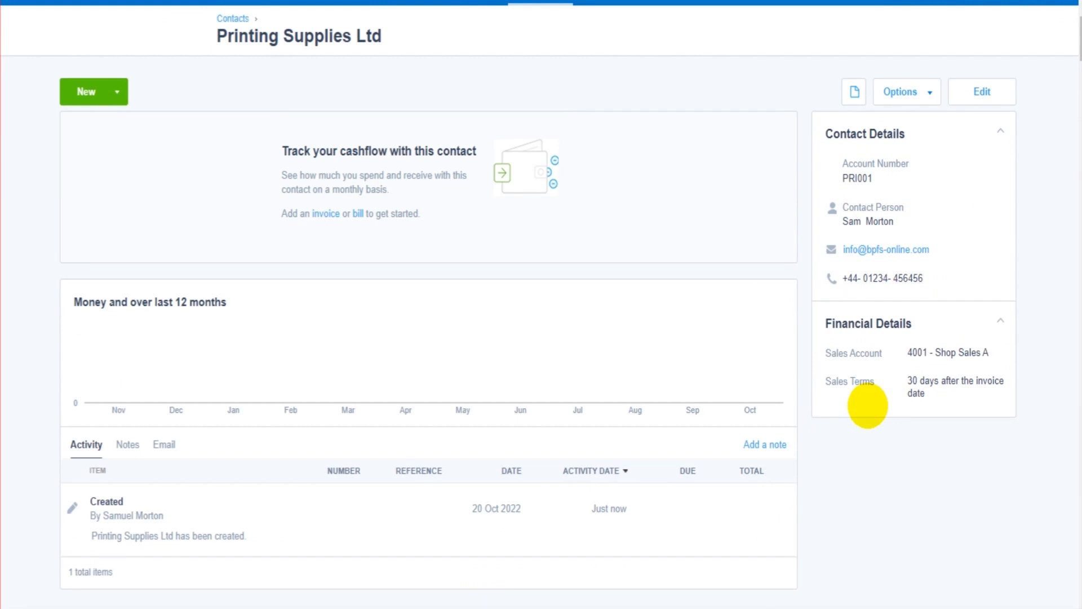
{"action": "scroll", "coordinate": [868, 406], "scroll_direction": "up", "scroll_amount": 2}
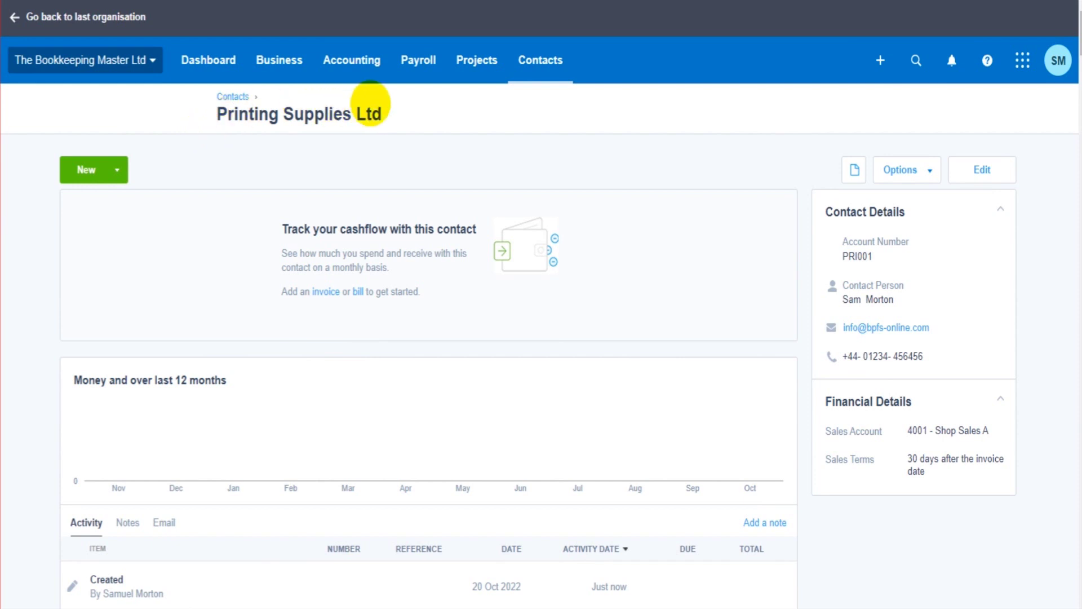
{"action": "left_click_drag", "start_coordinate": [902, 299], "coordinate": [846, 298]}
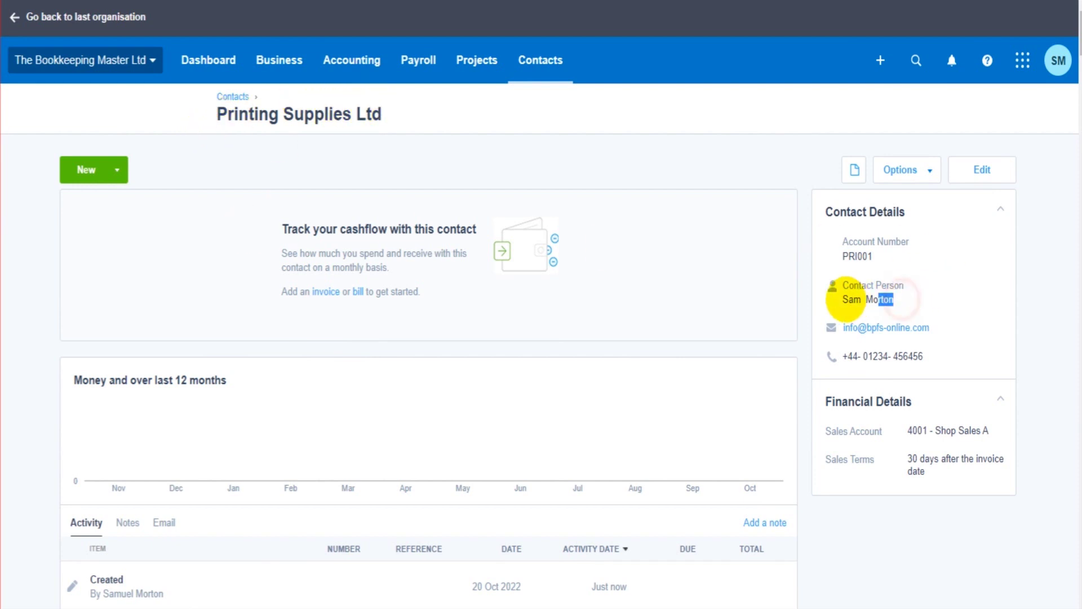
{"action": "left_click", "coordinate": [1020, 350]}
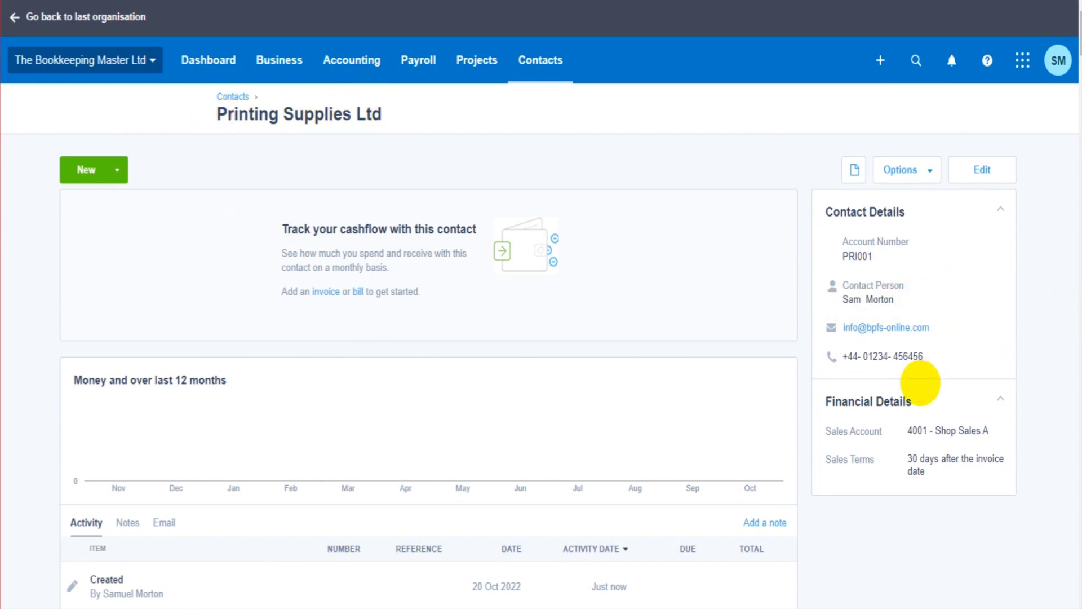
{"action": "left_click_drag", "start_coordinate": [907, 430], "coordinate": [973, 430]}
{"action": "left_click_drag", "start_coordinate": [931, 357], "coordinate": [874, 358]}
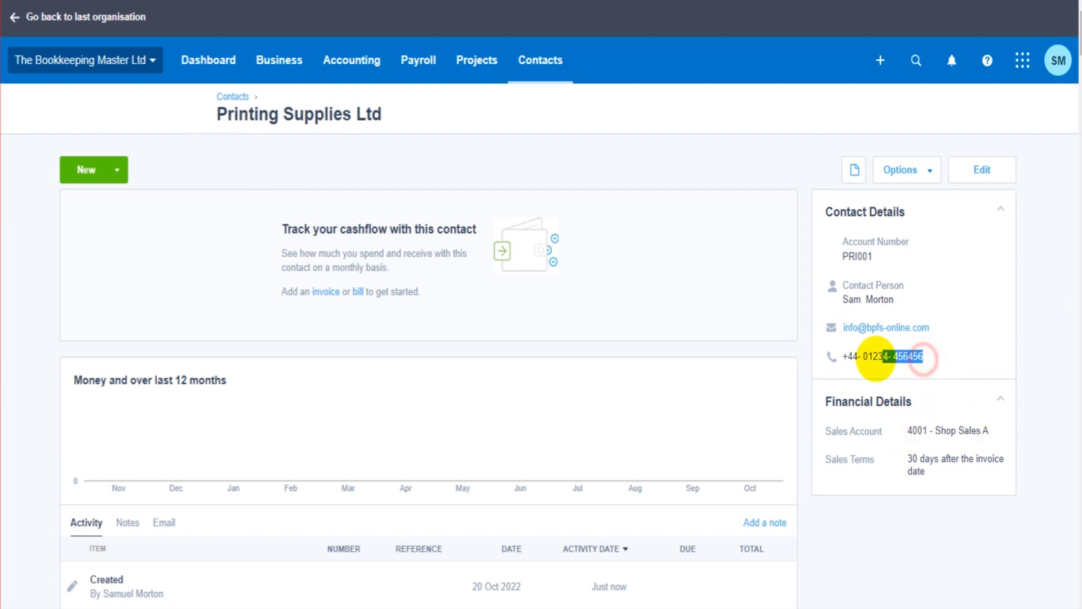
{"action": "left_click", "coordinate": [1065, 332]}
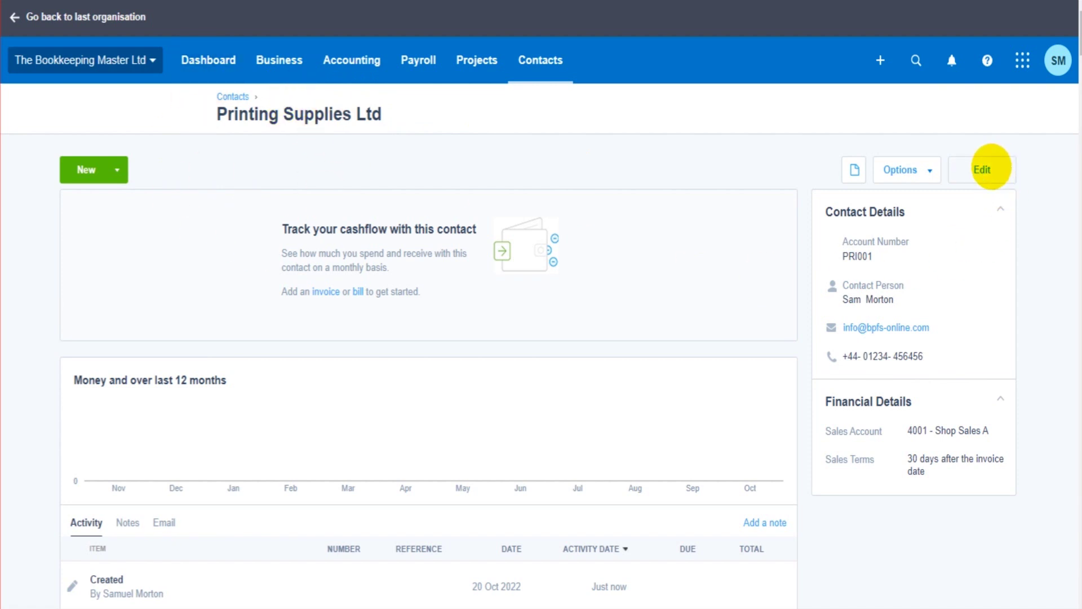
{"action": "left_click", "coordinate": [992, 168]}
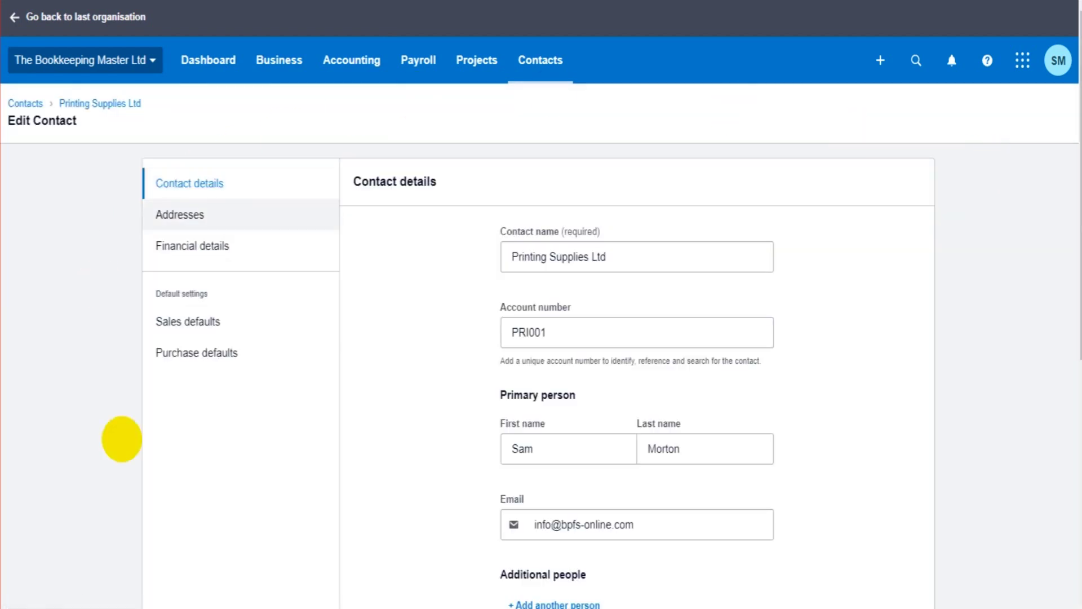
- Add a Mobile number entry with country, area code and number below the existing phone number
{"action": "scroll", "coordinate": [375, 370], "scroll_direction": "down", "scroll_amount": 3}
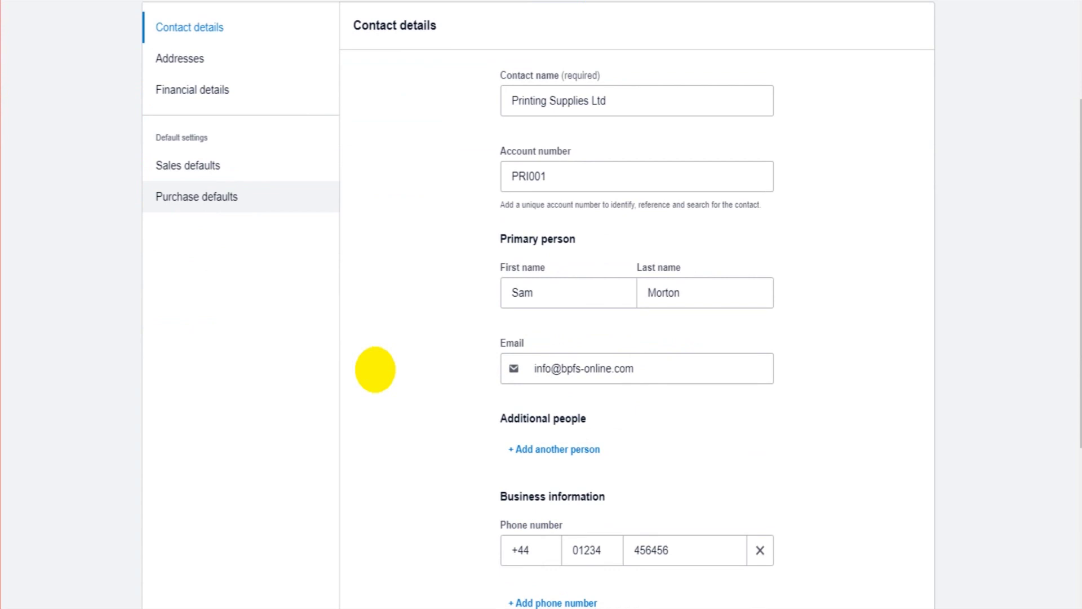
{"action": "scroll", "coordinate": [374, 367], "scroll_direction": "up", "scroll_amount": 3}
{"action": "scroll", "coordinate": [374, 363], "scroll_direction": "down", "scroll_amount": 3}
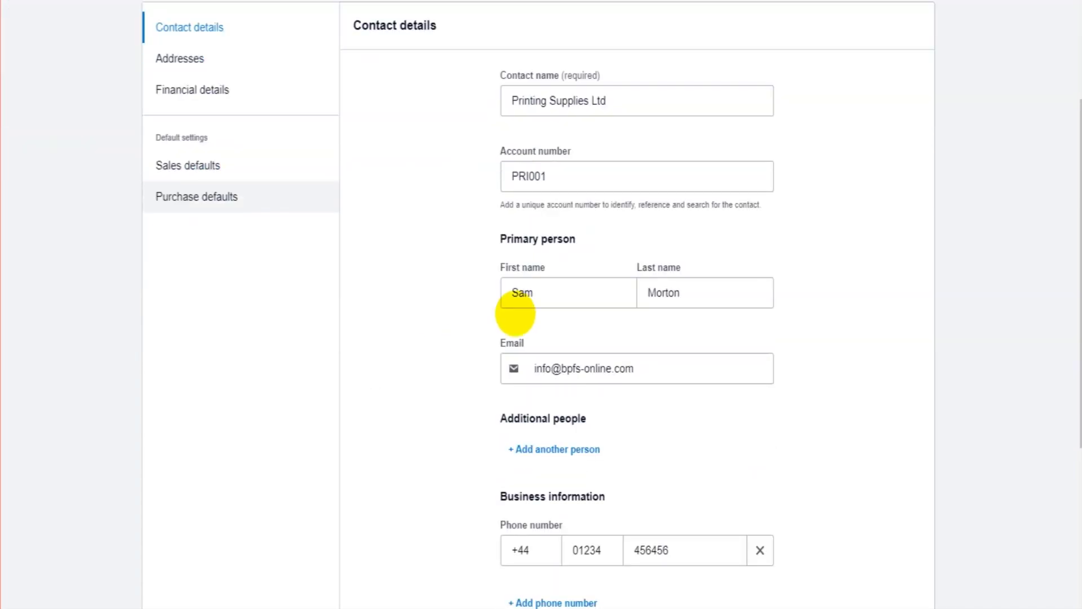
{"action": "scroll", "coordinate": [595, 333], "scroll_direction": "down", "scroll_amount": 5}
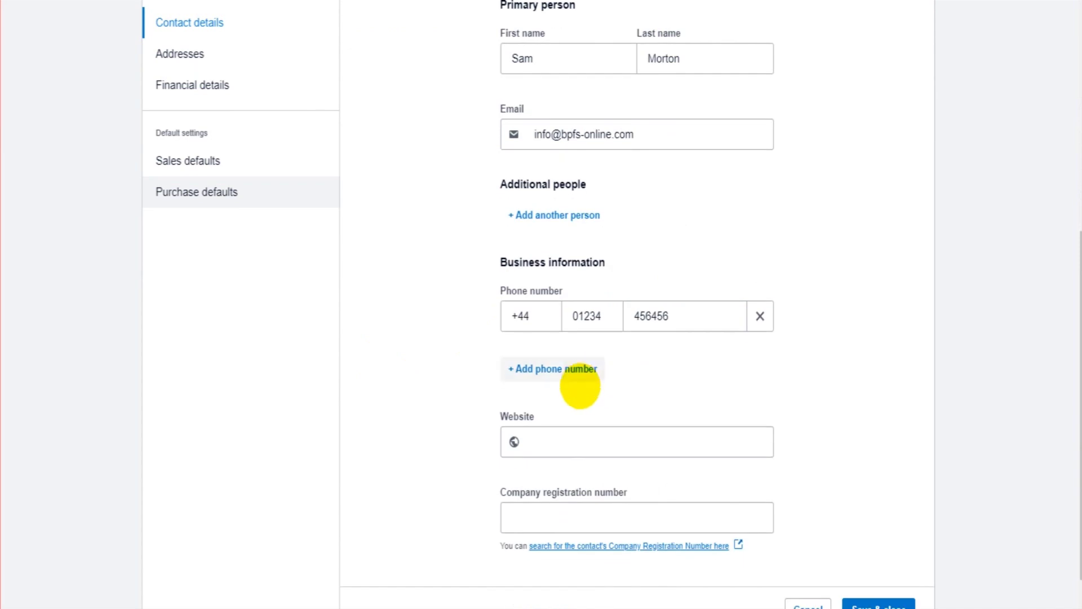
{"action": "left_click", "coordinate": [573, 370]}
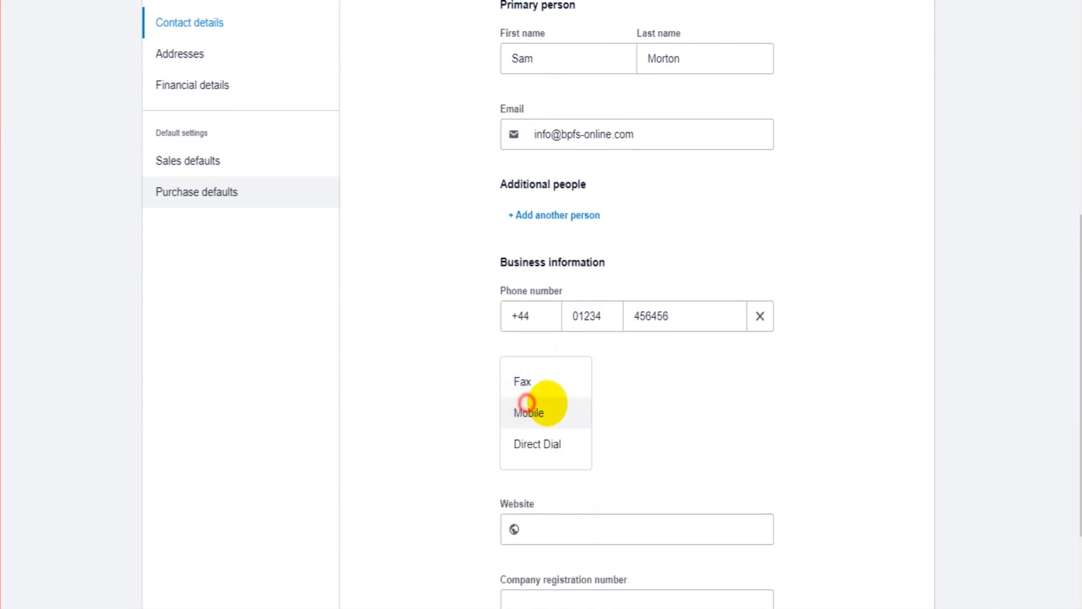
{"action": "left_click", "coordinate": [527, 403]}
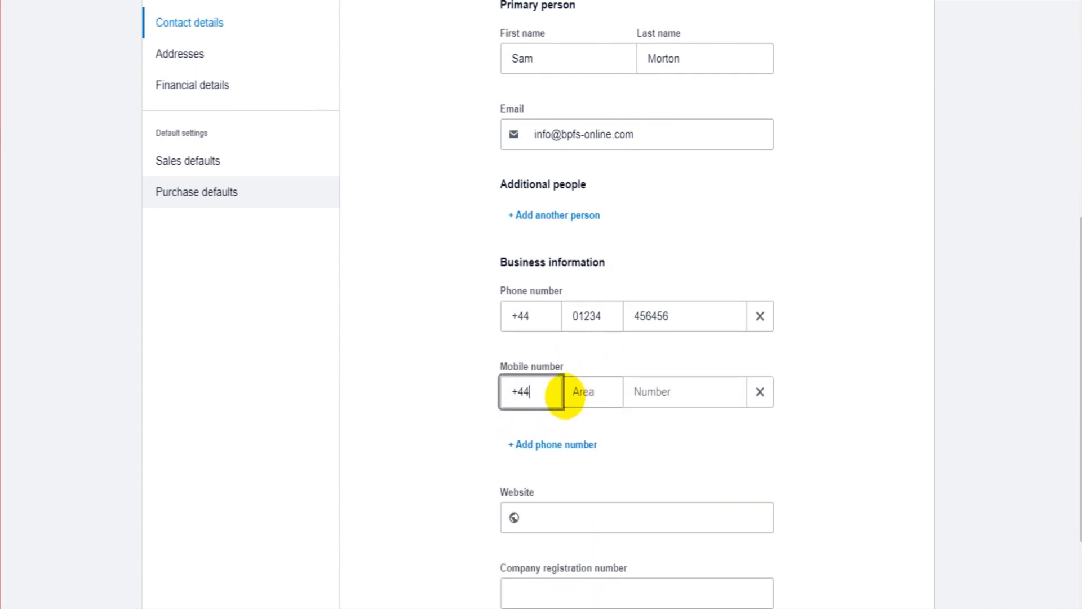
{"action": "left_click", "coordinate": [565, 396]}
{"action": "key", "text": "Tab"}
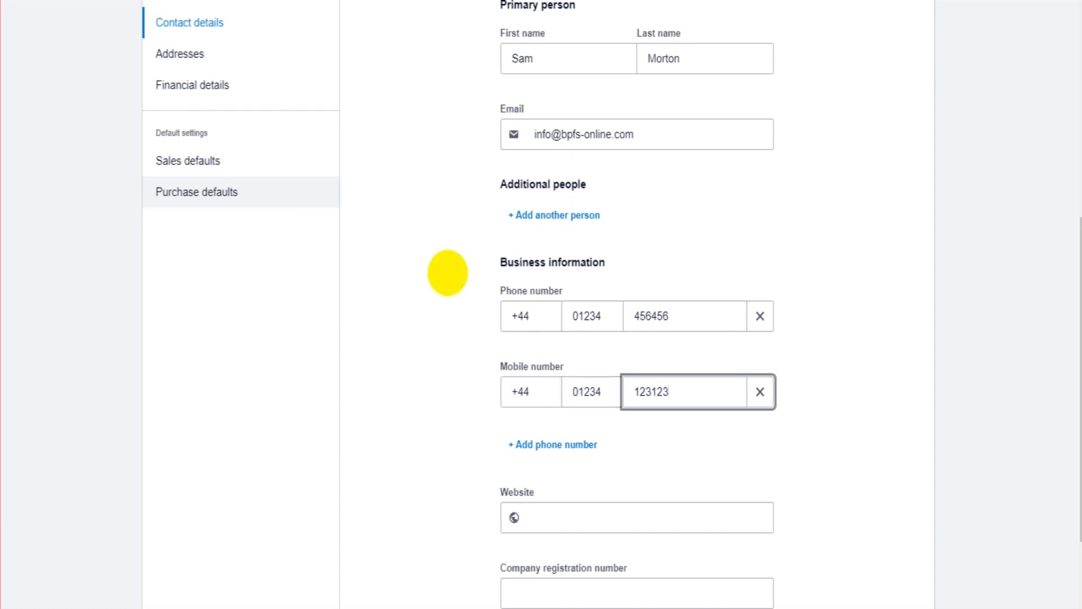
{"action": "scroll", "coordinate": [447, 273], "scroll_direction": "up", "scroll_amount": 1}
{"action": "left_click", "coordinate": [226, 168]}
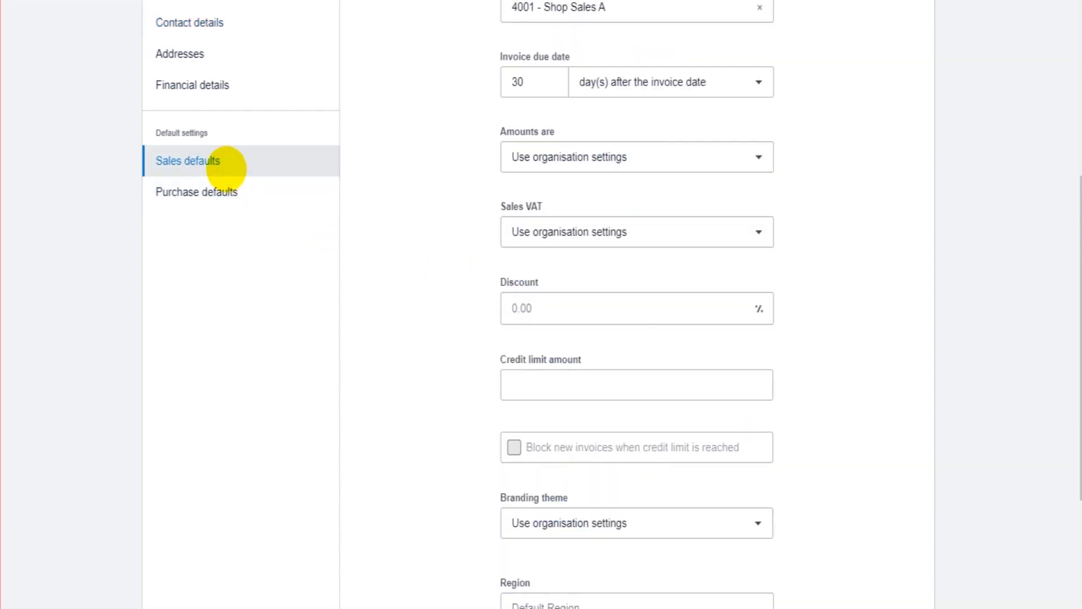
- Replace the 4001 - Shop Sales A default sales account with 200 - Sales and save the contact
{"action": "left_click", "coordinate": [610, 164]}
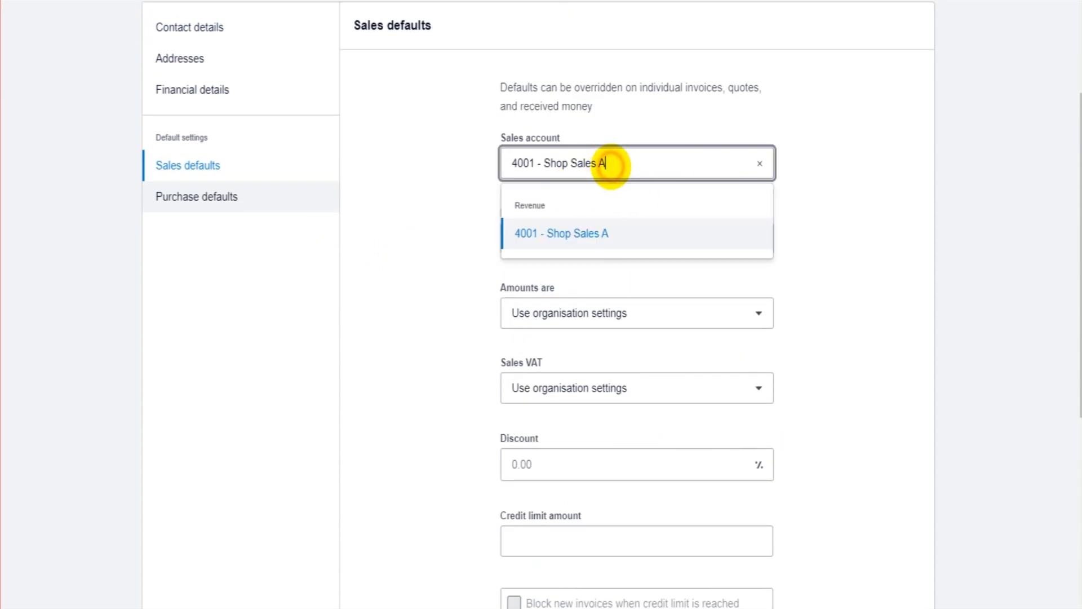
{"action": "left_click_drag", "start_coordinate": [617, 165], "coordinate": [483, 173]}
{"action": "type", "text": "400"}
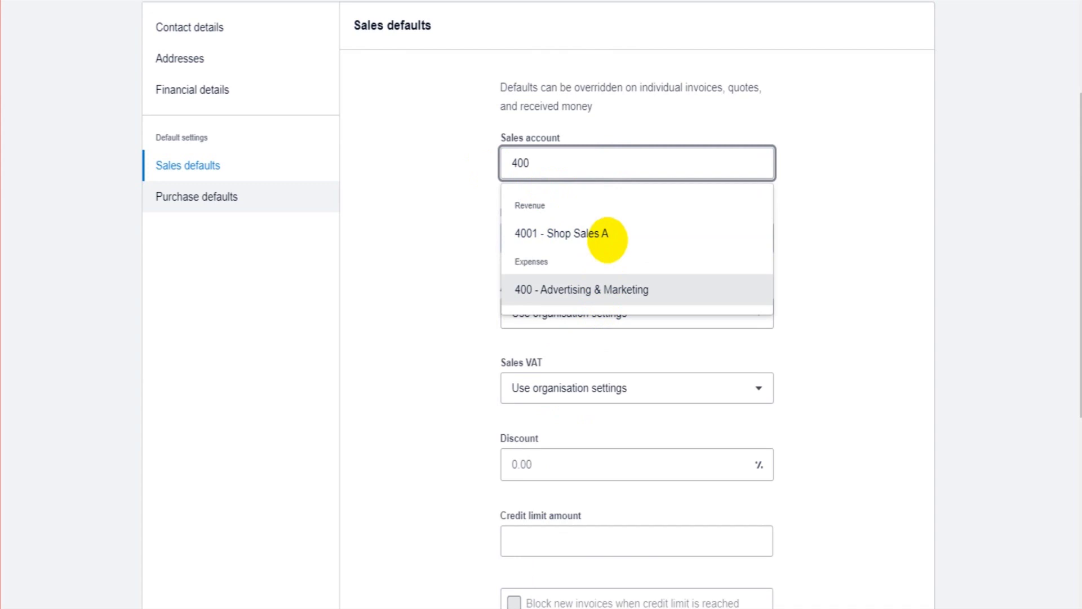
{"action": "key", "text": "BackSpace"}
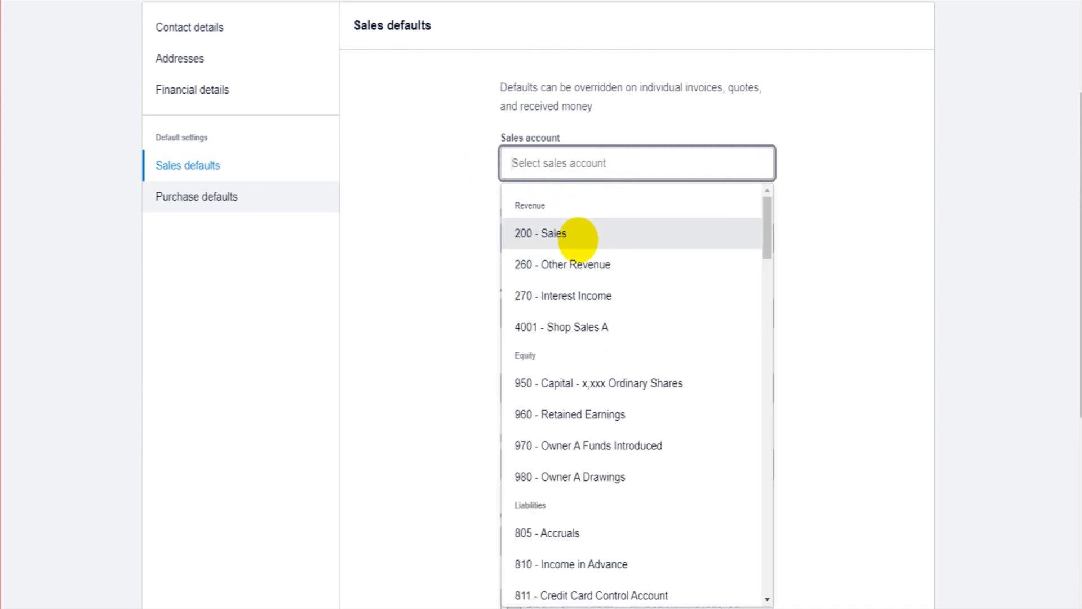
{"action": "left_click", "coordinate": [548, 235]}
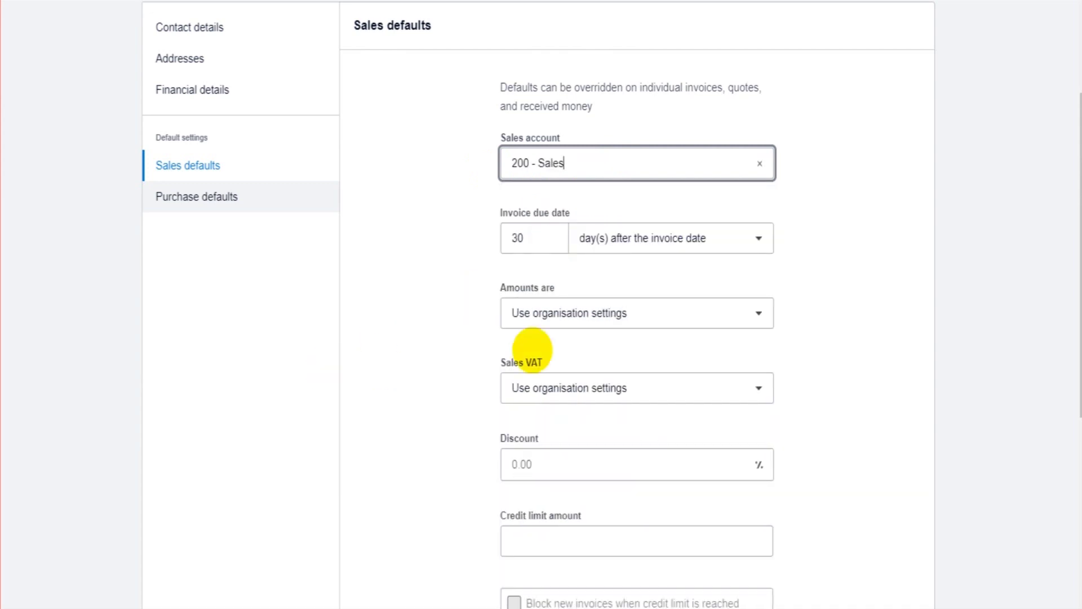
{"action": "scroll", "coordinate": [920, 370], "scroll_direction": "down", "scroll_amount": 6}
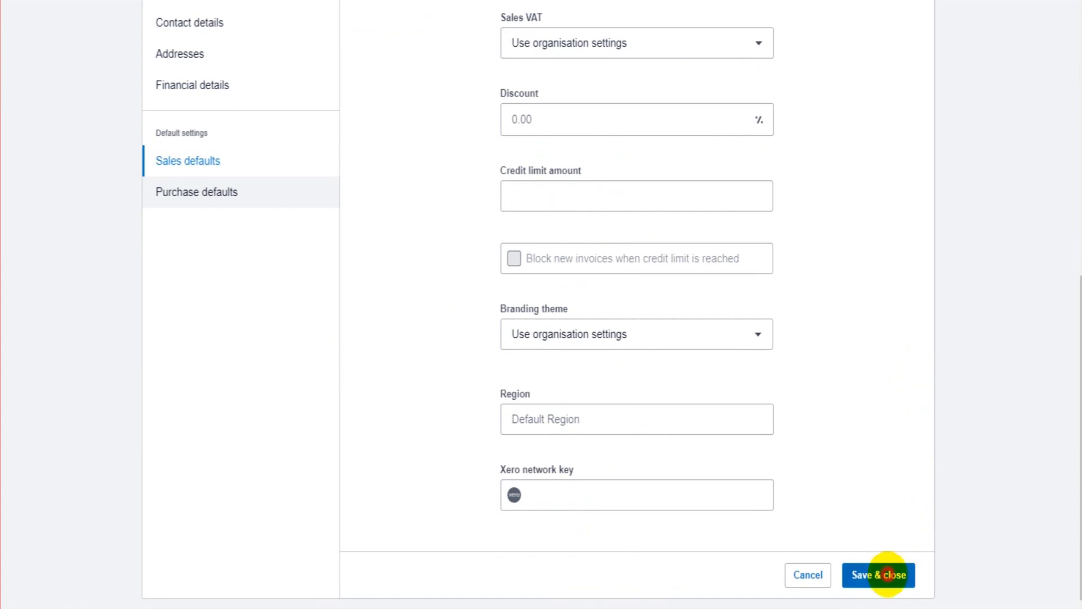
{"action": "left_click", "coordinate": [888, 572]}
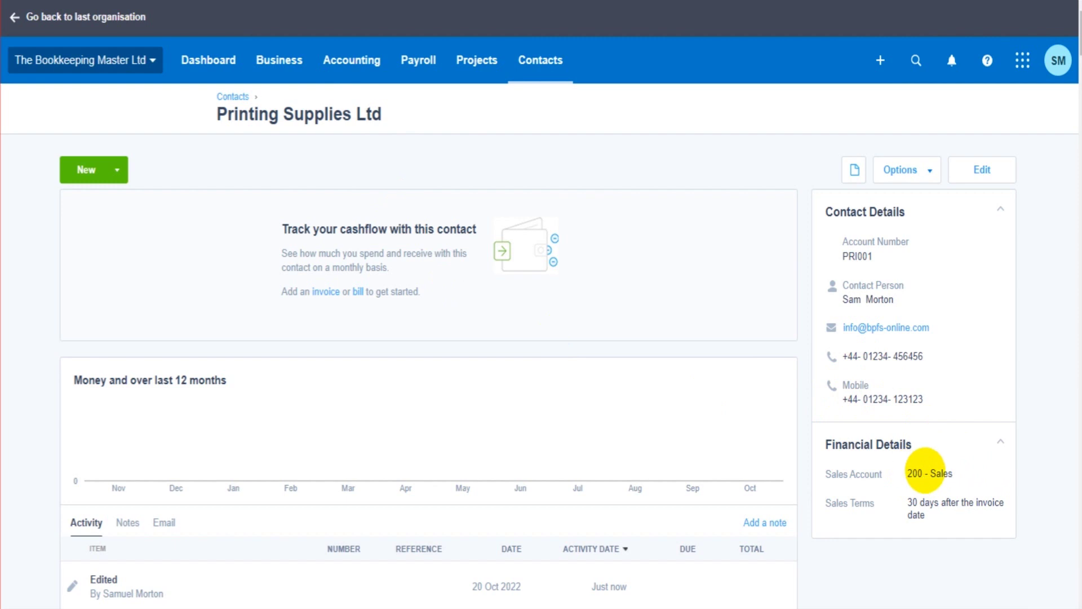
- Review the saved Printing Supplies Ltd record showing the mobile number and 200 - Sales account
{"action": "scroll", "coordinate": [395, 334], "scroll_direction": "down", "scroll_amount": 2}
{"action": "scroll", "coordinate": [395, 334], "scroll_direction": "down", "scroll_amount": 1}
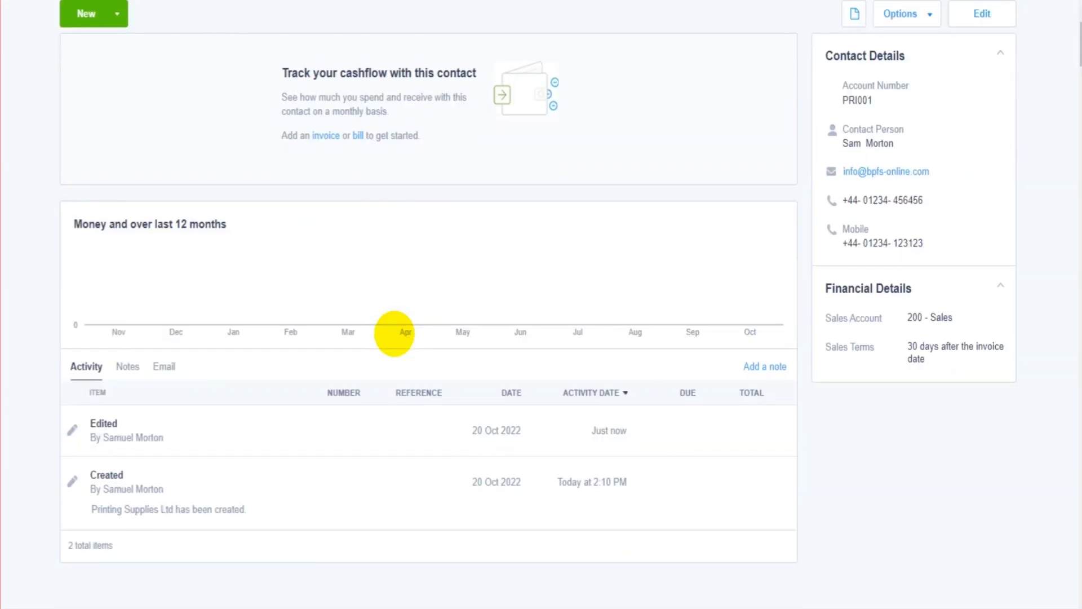
{"action": "scroll", "coordinate": [395, 334], "scroll_direction": "up", "scroll_amount": 3}
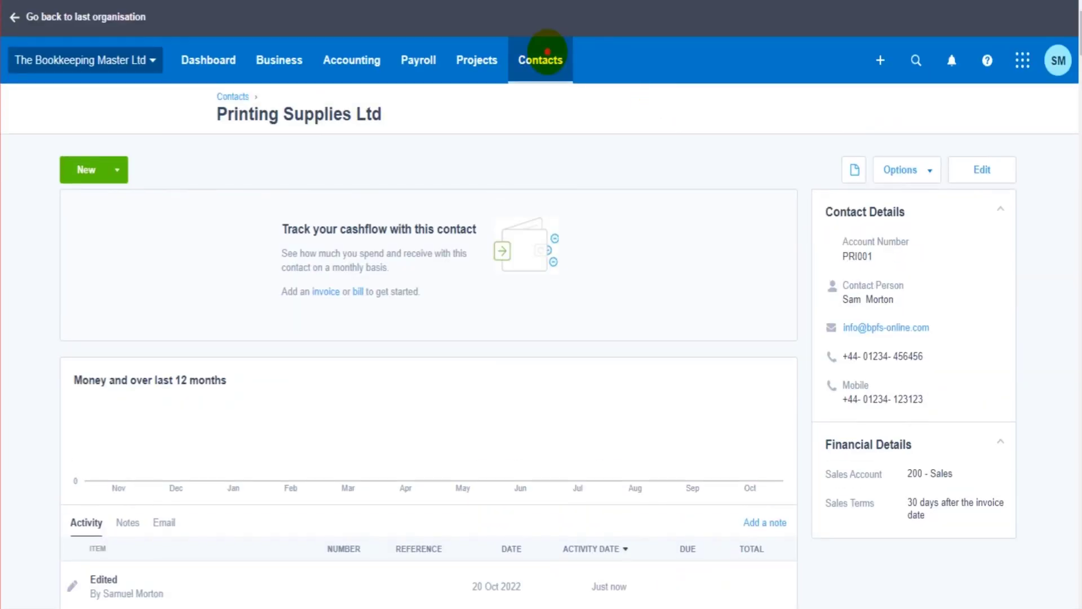
{"action": "left_click", "coordinate": [541, 56]}
- Return to All Contacts and open the Basket Case contact record
{"action": "left_click", "coordinate": [559, 107]}
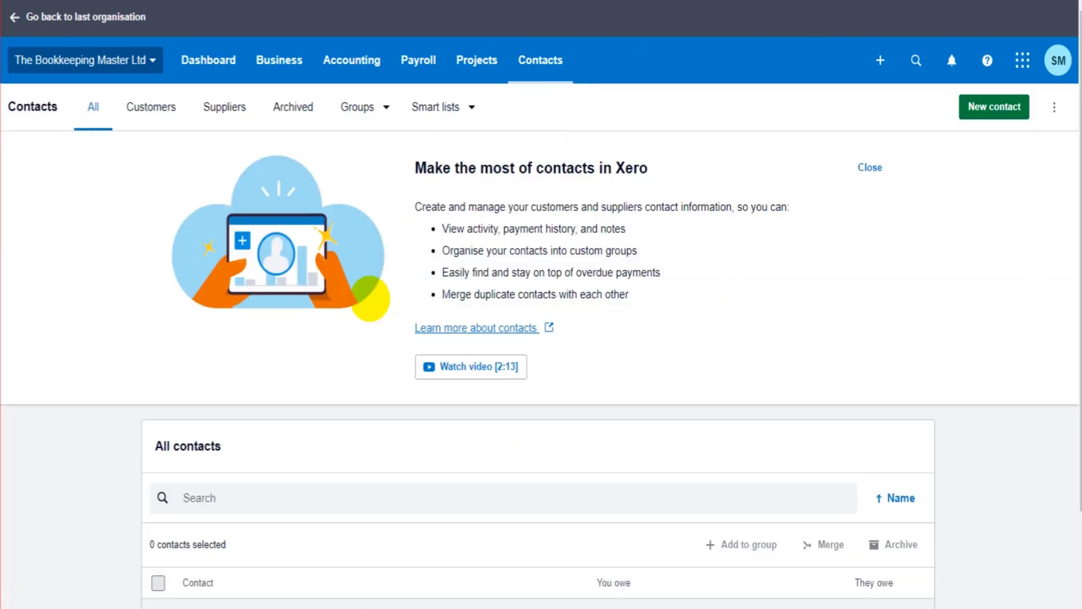
{"action": "scroll", "coordinate": [371, 297], "scroll_direction": "down", "scroll_amount": 10}
{"action": "scroll", "coordinate": [341, 336], "scroll_direction": "up", "scroll_amount": 3}
{"action": "left_click", "coordinate": [243, 289]}
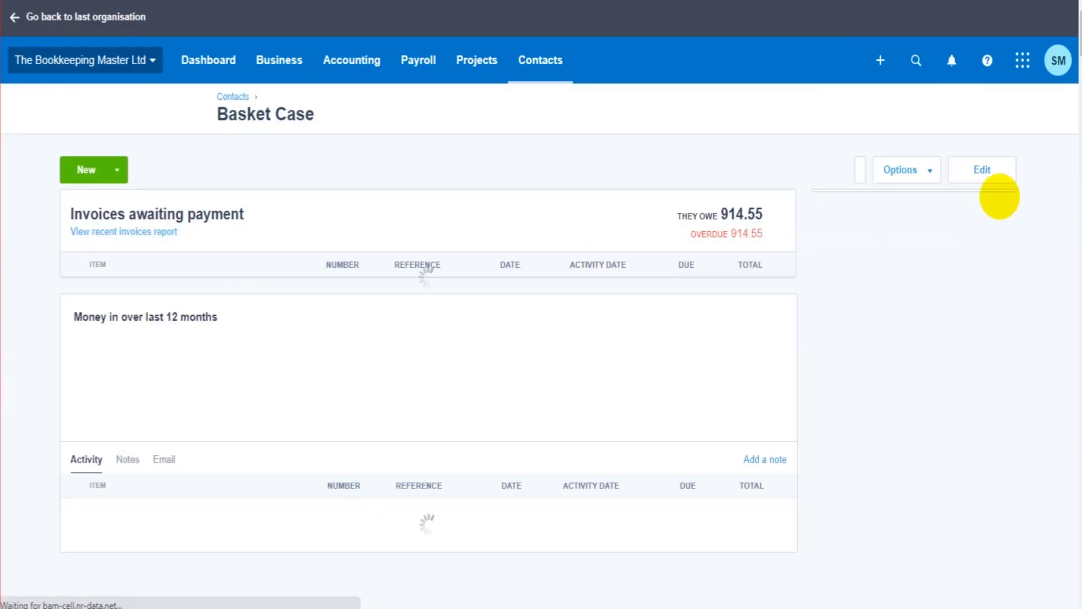